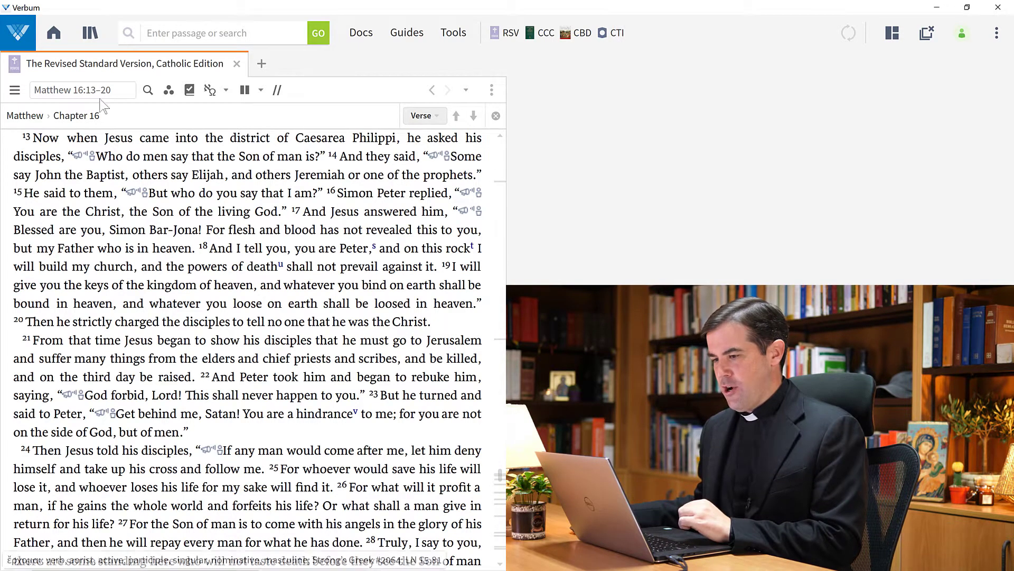
Step: On the home page, browse the layouts available for the dashboard, and dismiss the selection without adding one
click(57, 42)
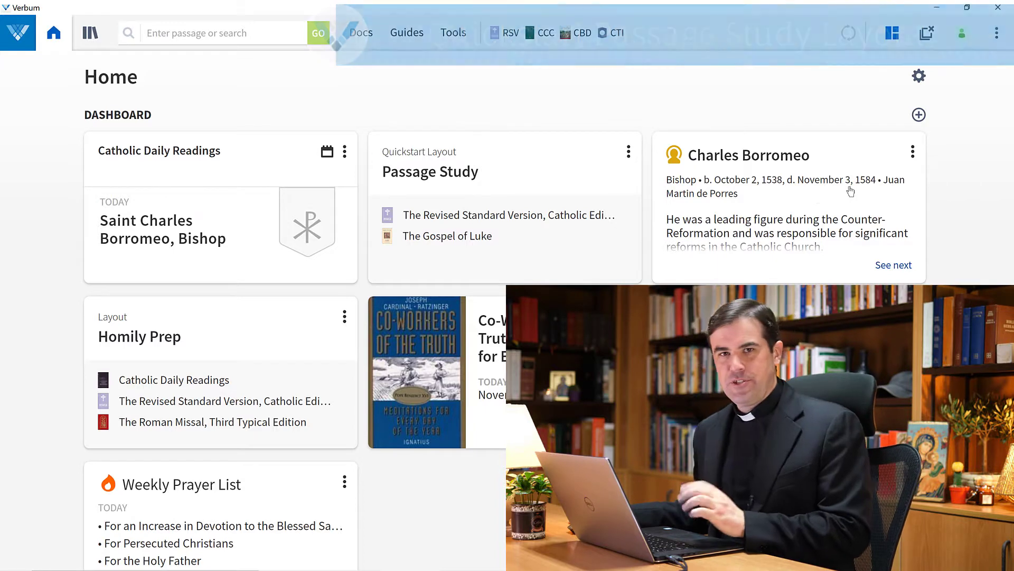
click(919, 115)
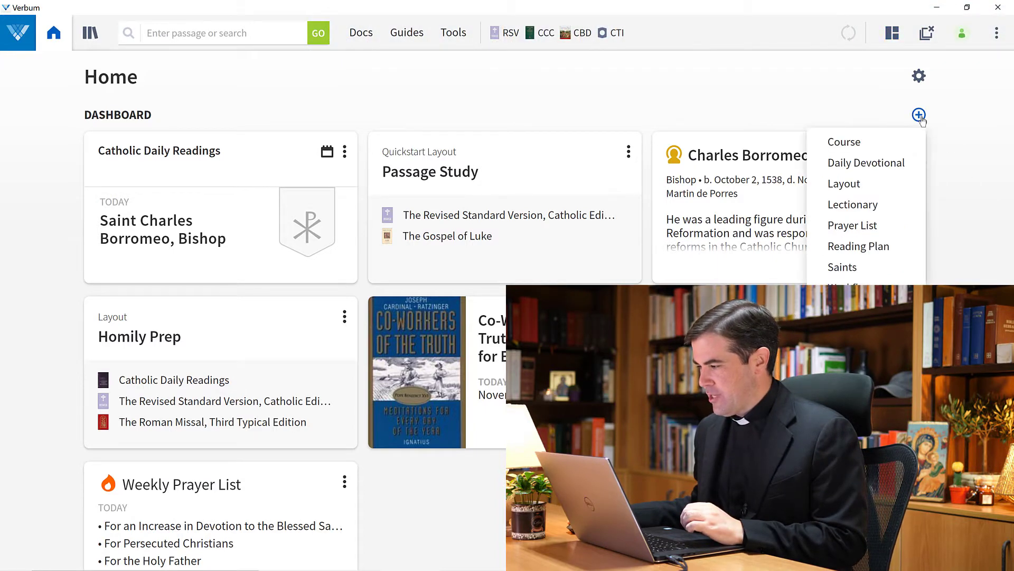
click(856, 185)
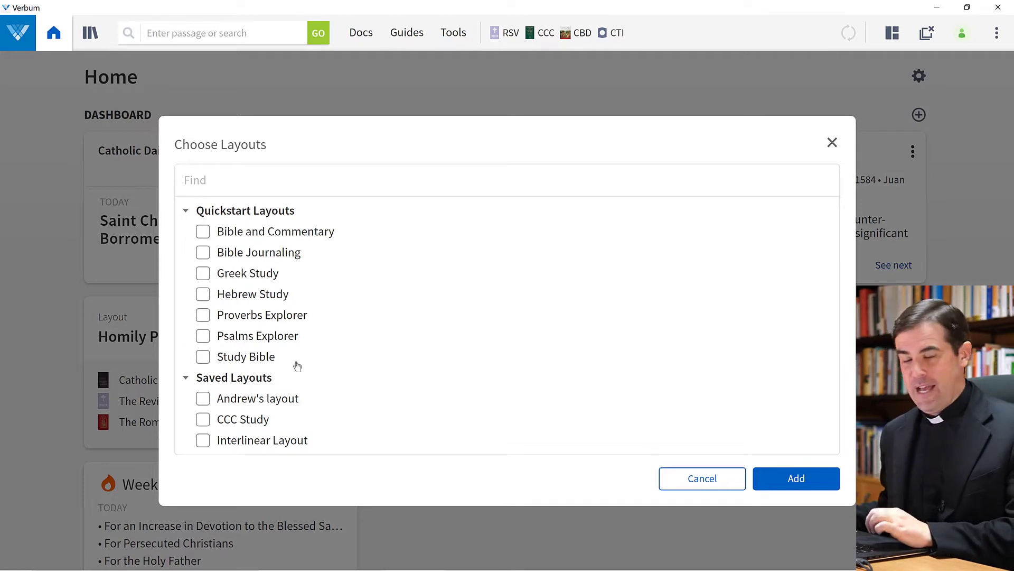
click(721, 475)
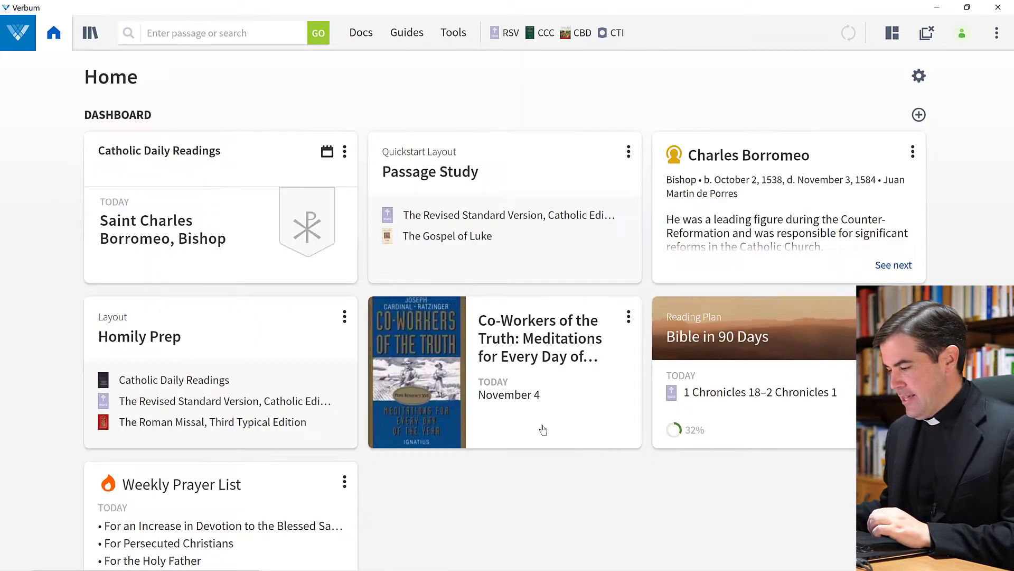
Step: Open the Passage Study quickstart layout from the dashboard and look over the Explorer's cross references and commentaries
click(430, 173)
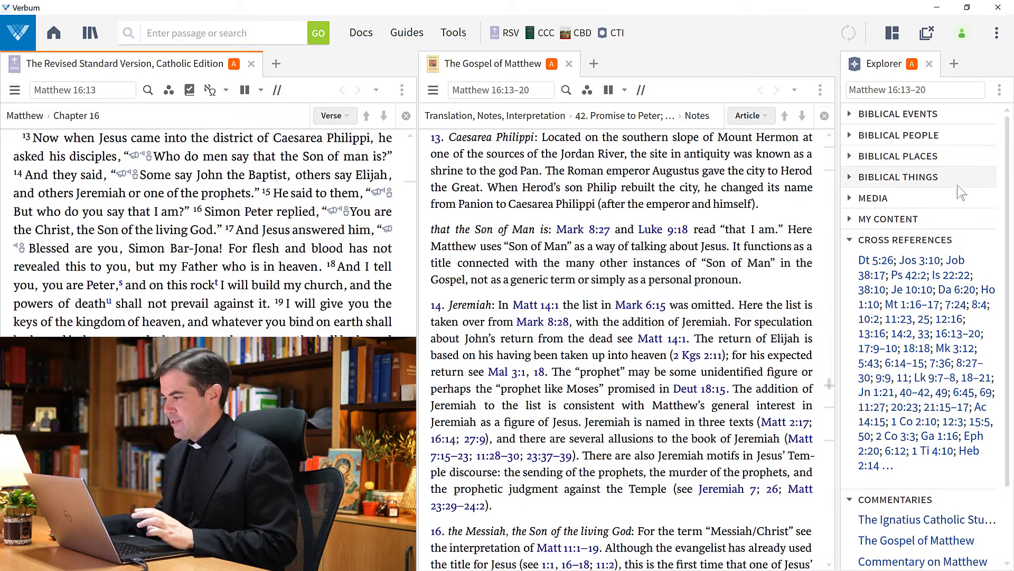
scroll(898, 370, down, 3)
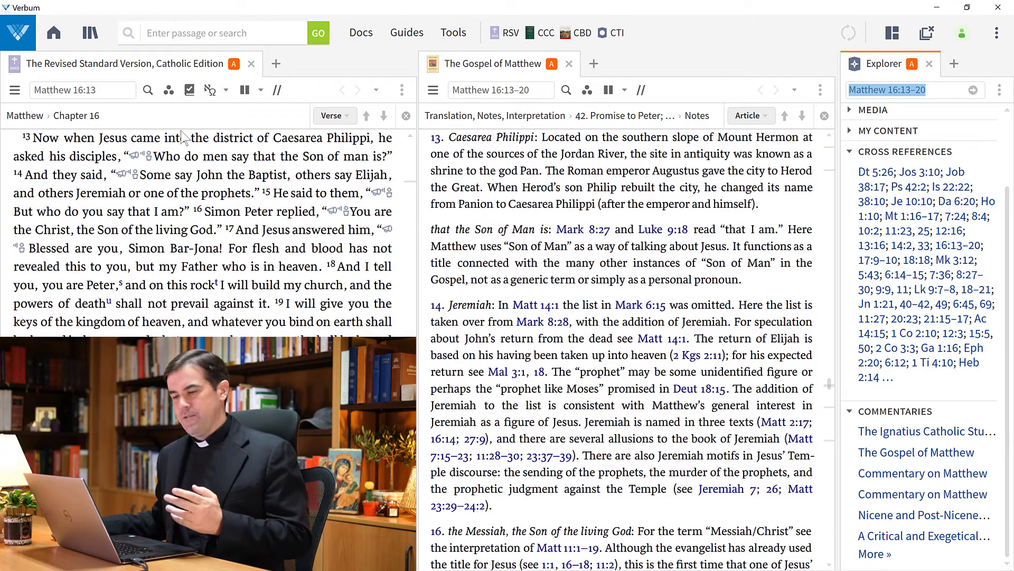
Step: Read through Matthew 16 past verse 20 alongside the linked commentary and Explorer, and inspect the Bible's link set options
mouse_move(183, 74)
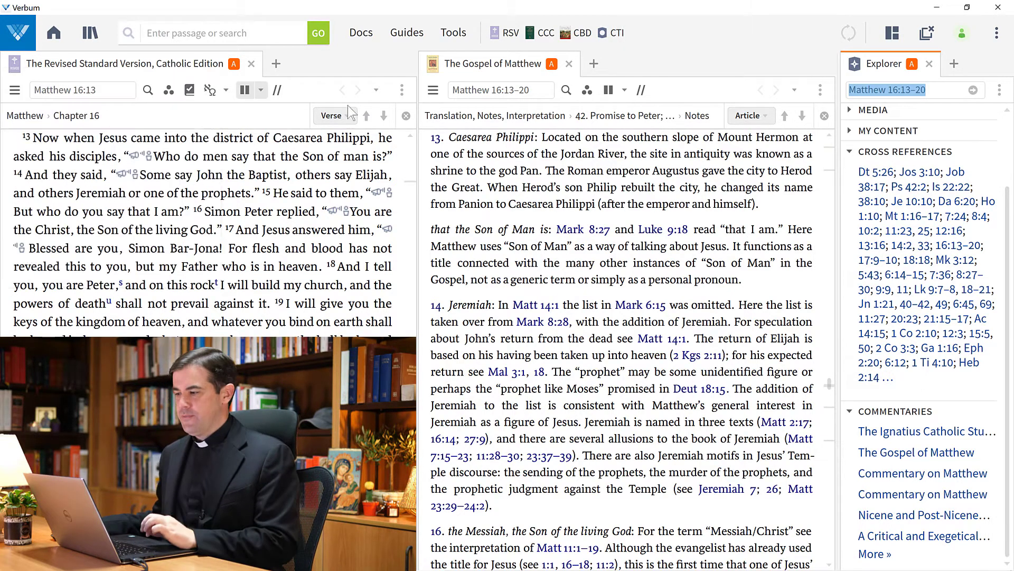
mouse_move(510, 67)
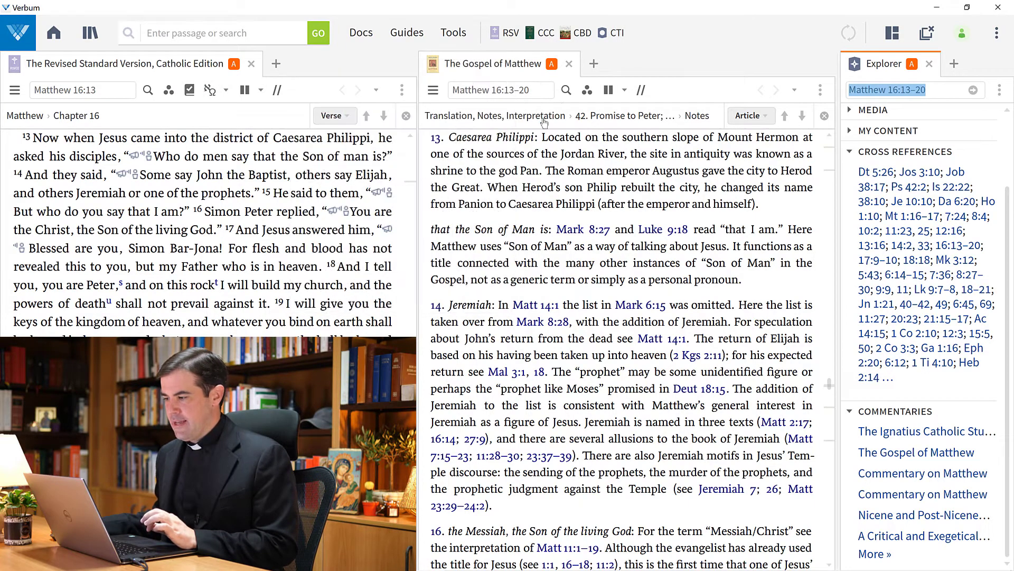
mouse_move(557, 78)
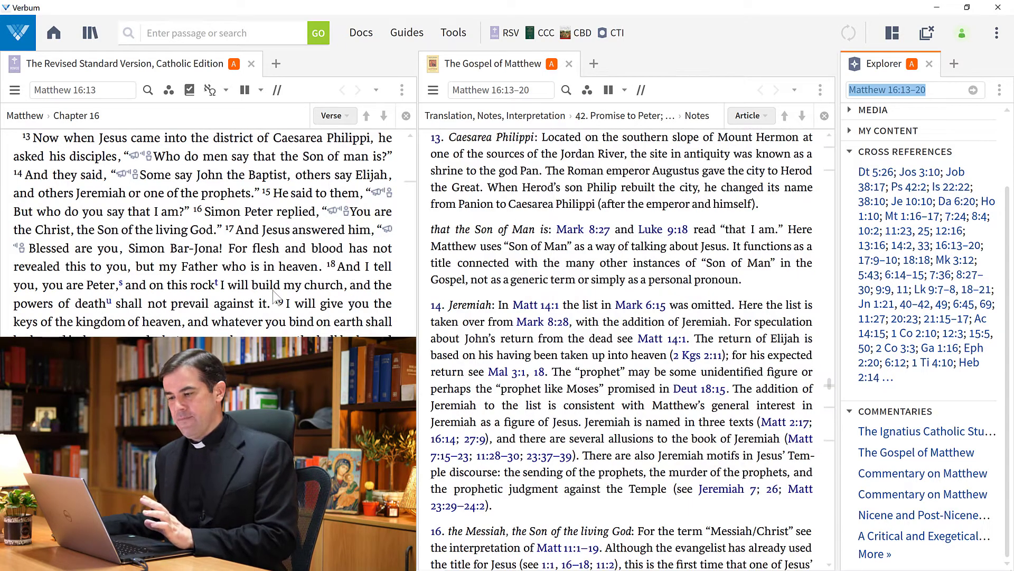
scroll(255, 323, down, 5)
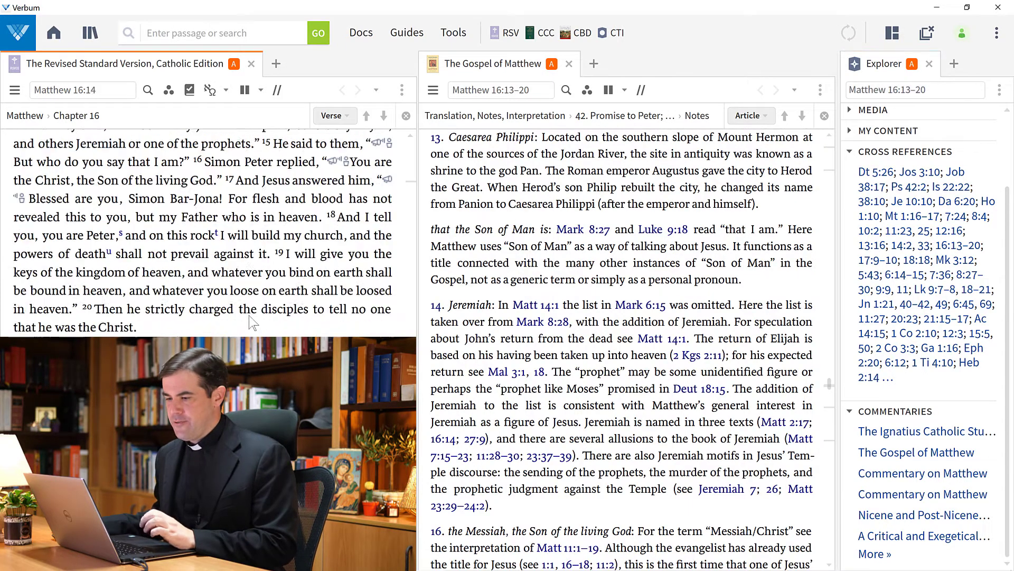
scroll(250, 319, down, 3)
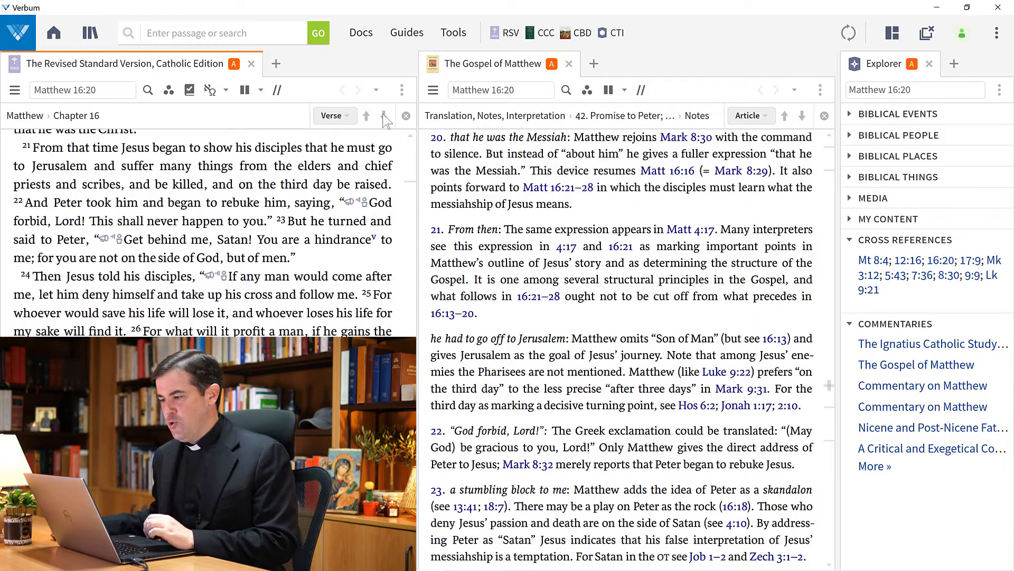
click(404, 91)
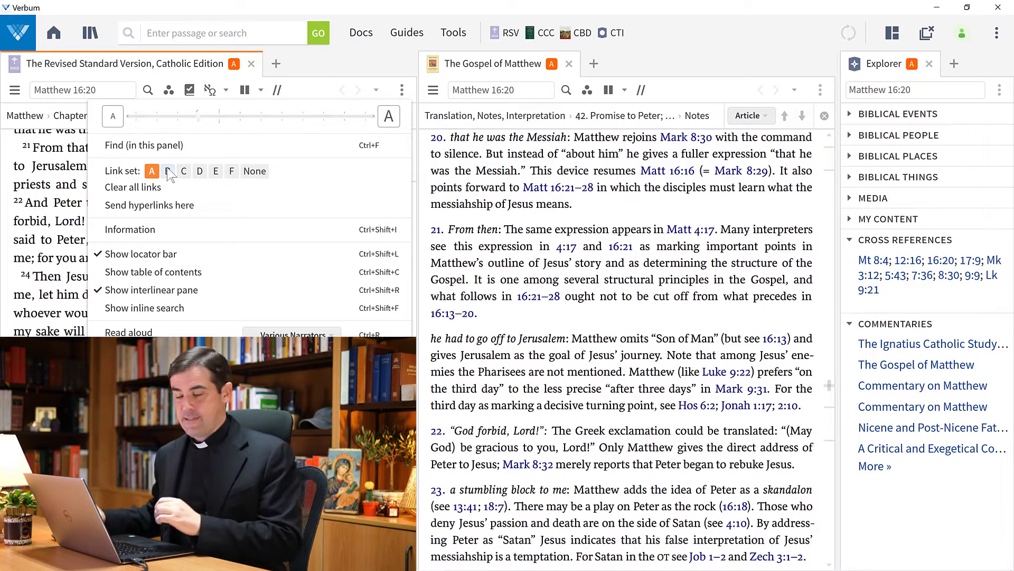
click(174, 79)
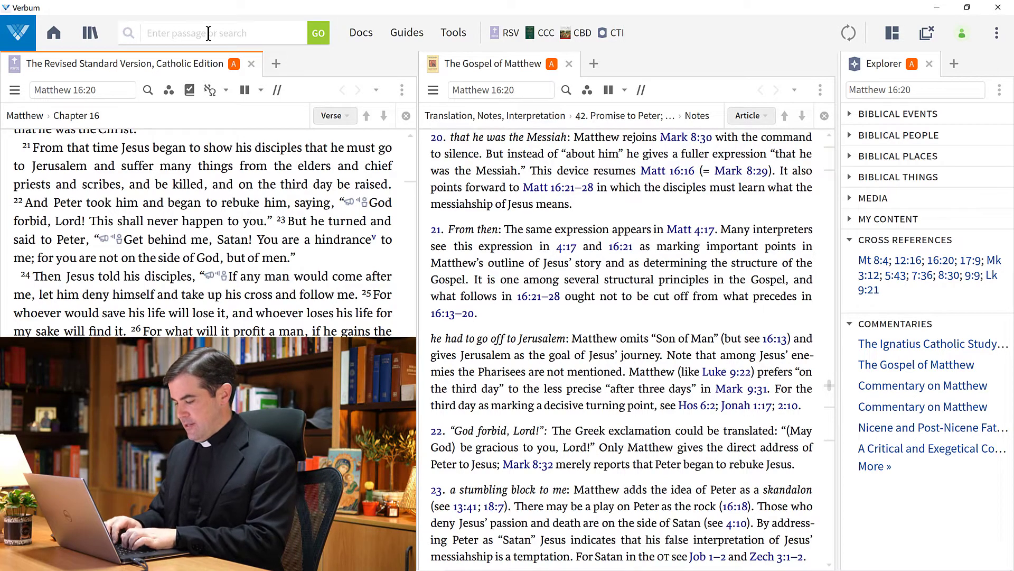
Step: Open the Passage Study Layout to Matthew 16:13–20 and show the information for the word "prophets" in verse 14
text(mt 16)
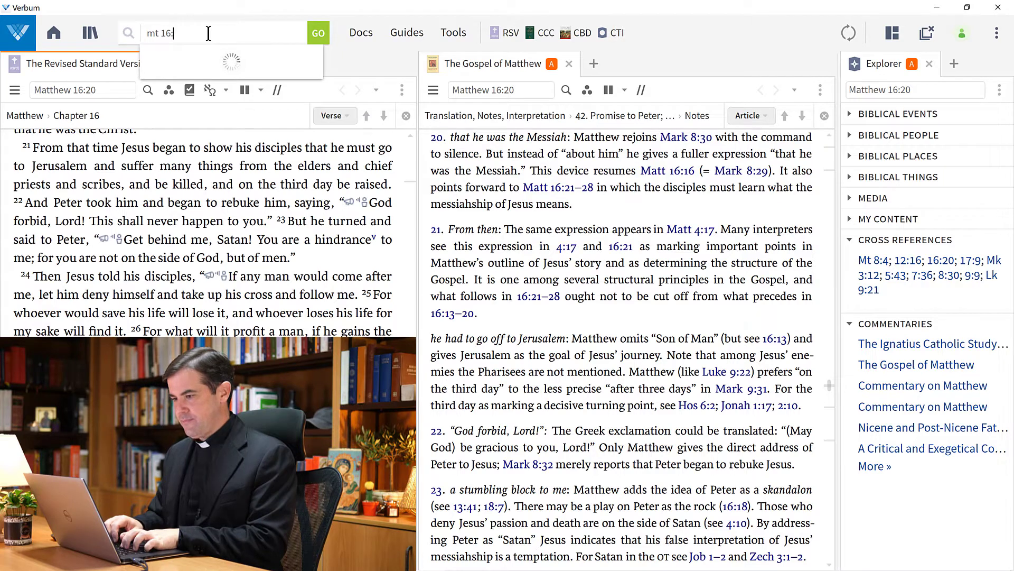
text(:13-20)
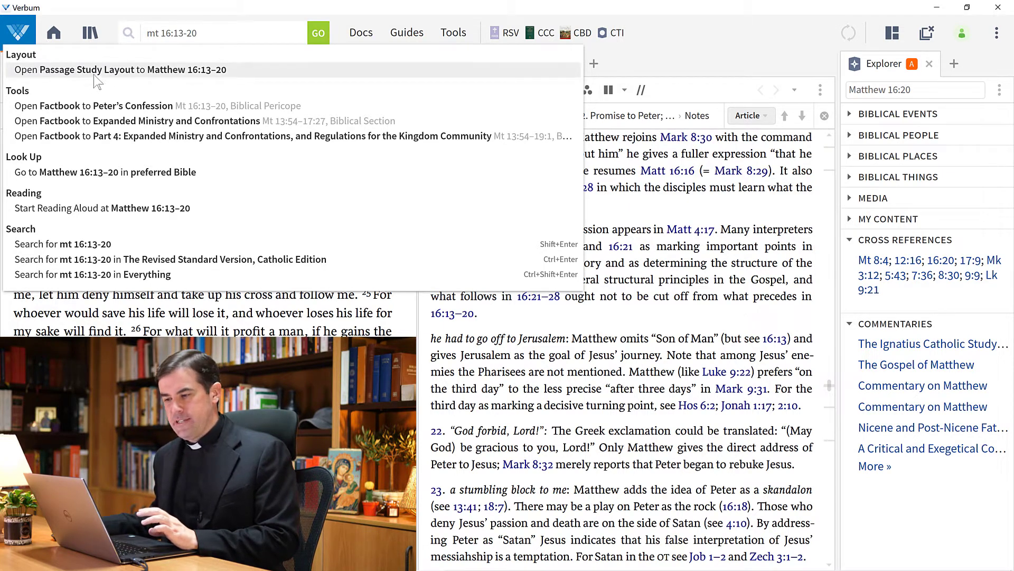
click(167, 77)
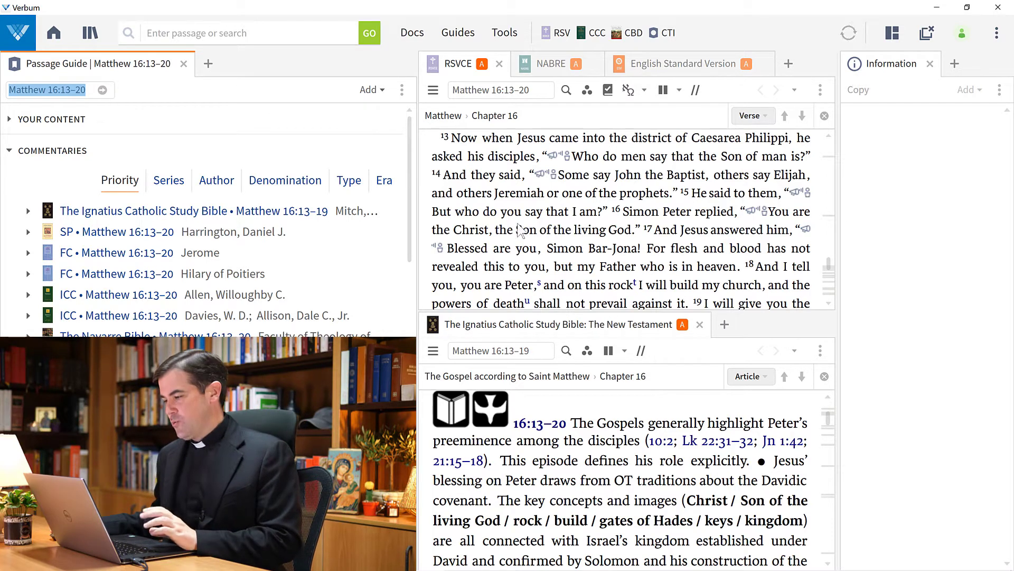
click(644, 200)
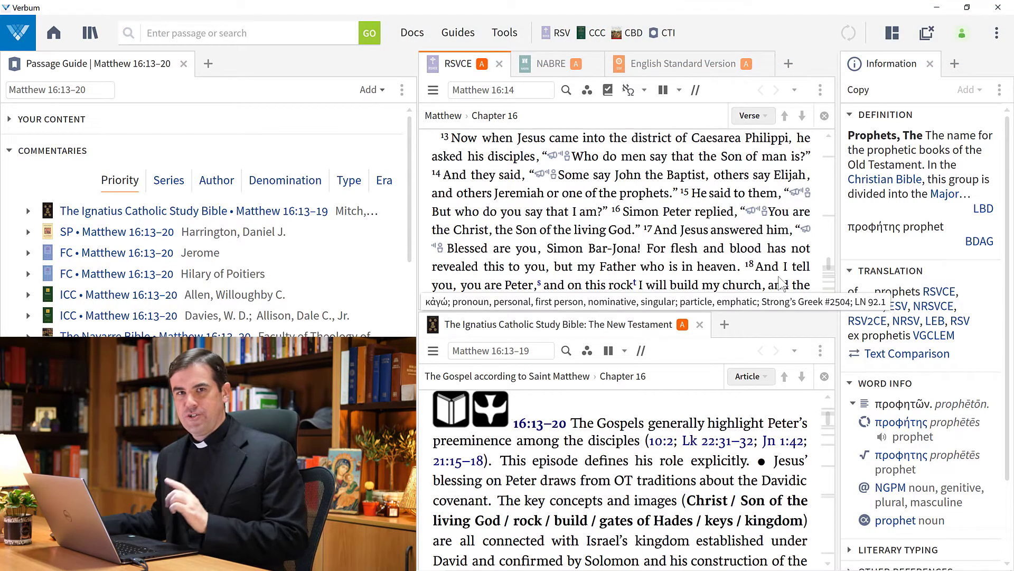
Step: Look up the suggestions offered for the passage mt 16:13-20
click(258, 33)
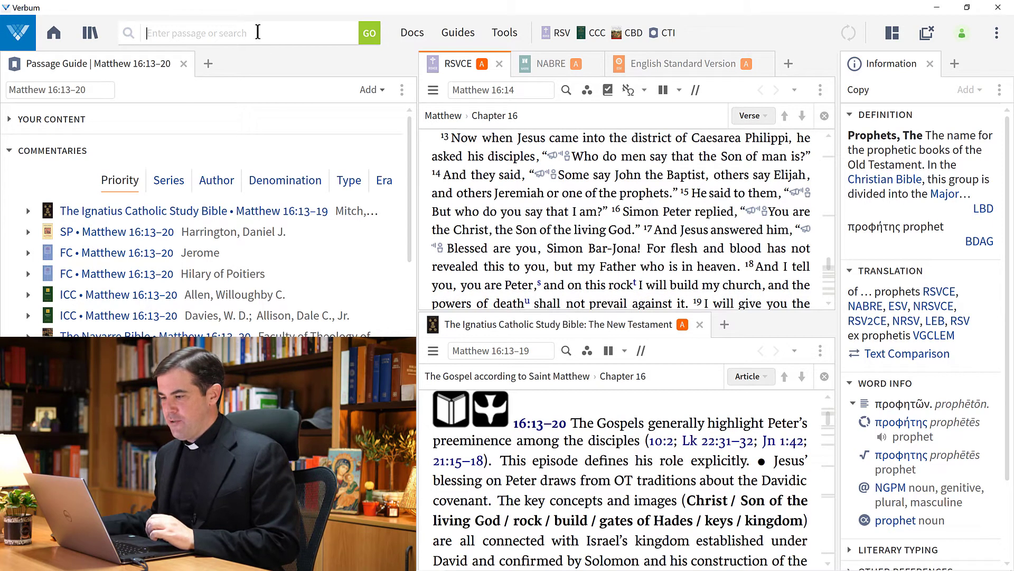
text(mt 16:)
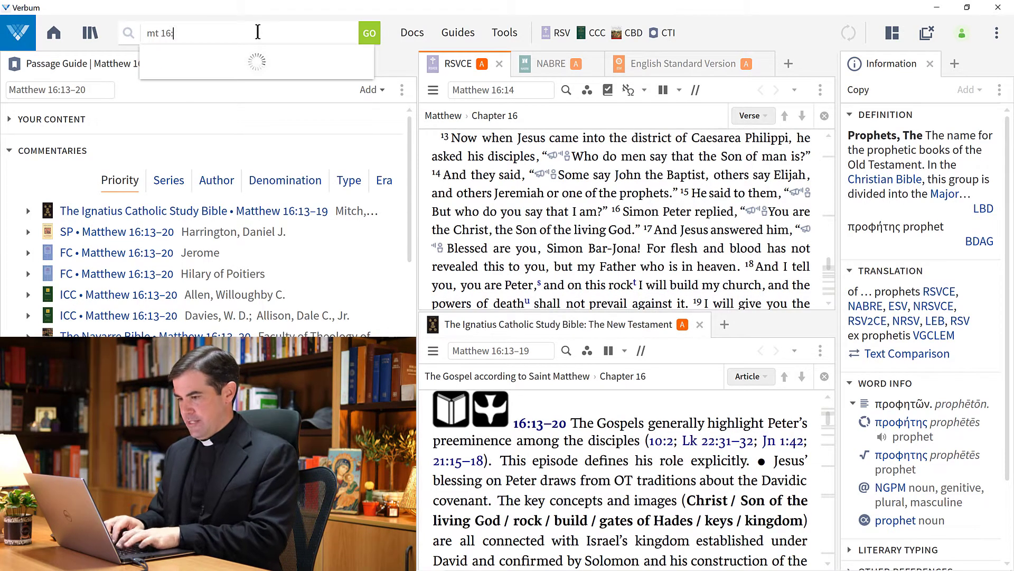
text(13-20)
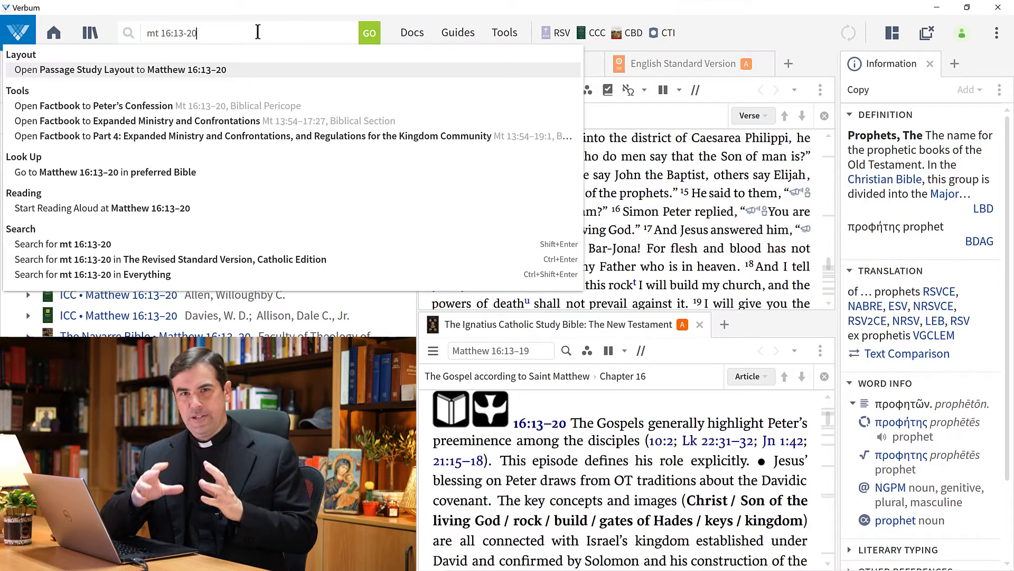
Step: Replace the passage reference with "study mt 16" to look up study layouts for that chapter
key(shift+Left)
key(shift+Left)
key(shift+Left)
key(shift+Left)
key(shift+Left)
key(shift+Left)
key(shift+Left)
key(shift+Left)
key(shift+Left)
key(shift+Left)
key(shift+Left)
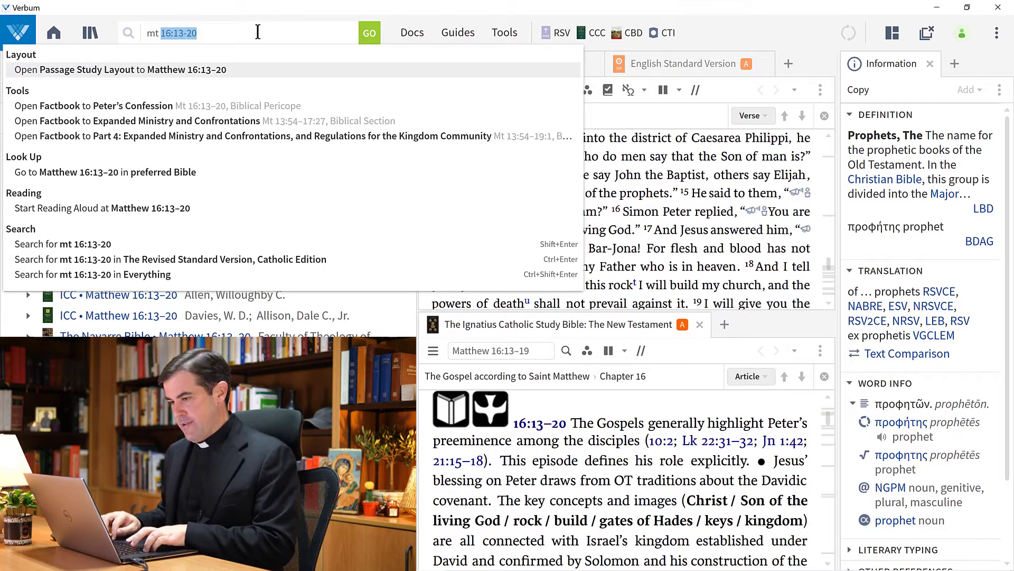
text(study)
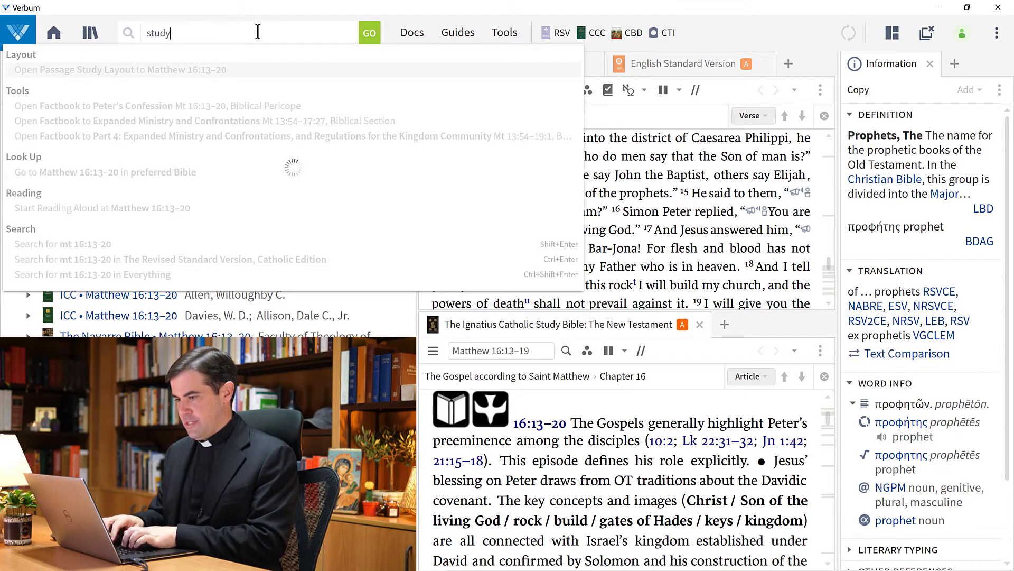
text( mt 16)
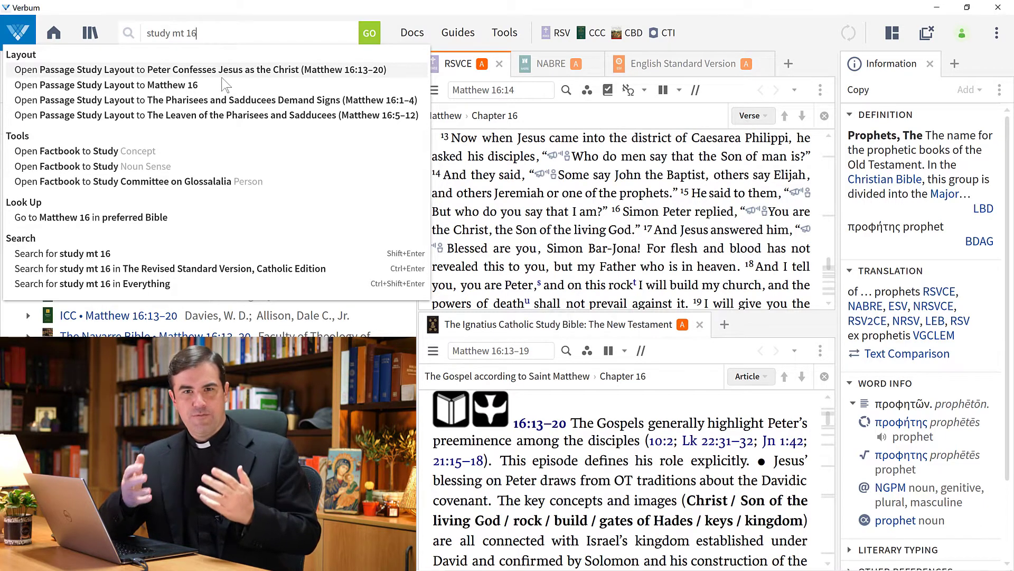
Step: Look up the suggestions for "study samaritan woman", and clear the search entry
key(ctrl+shift+Left)
key(ctrl+shift+Left)
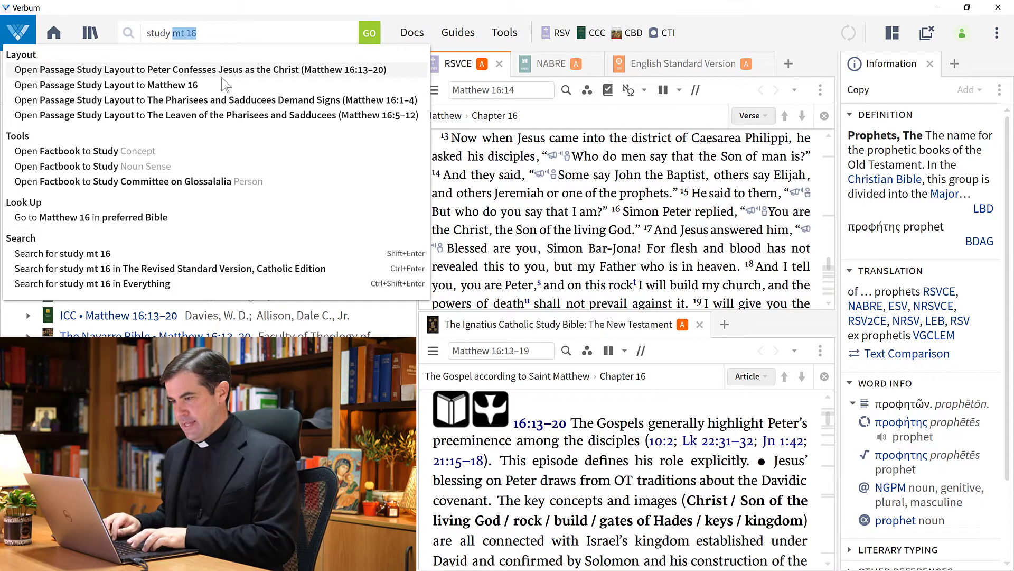
text(samari)
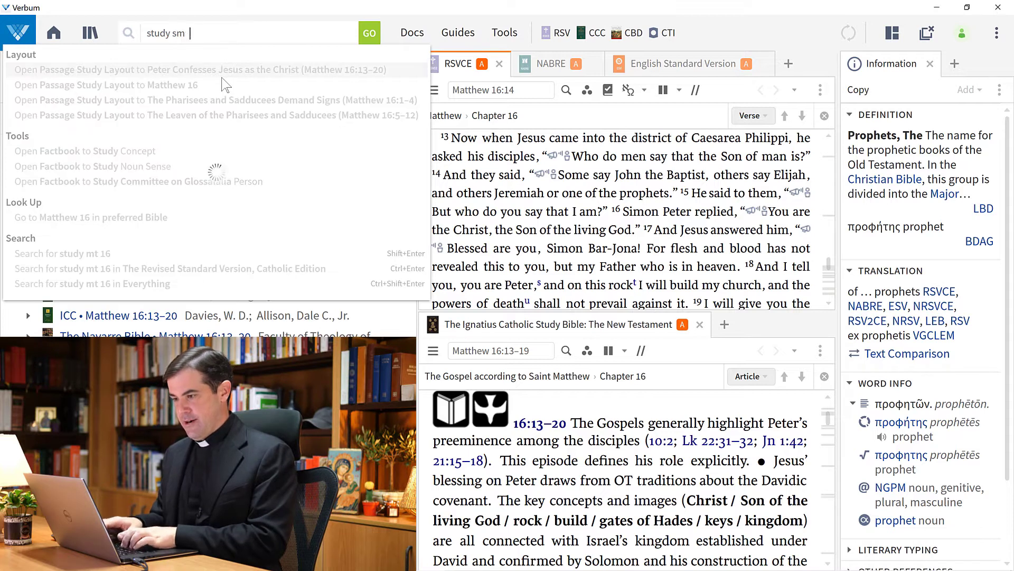
text(tan woman)
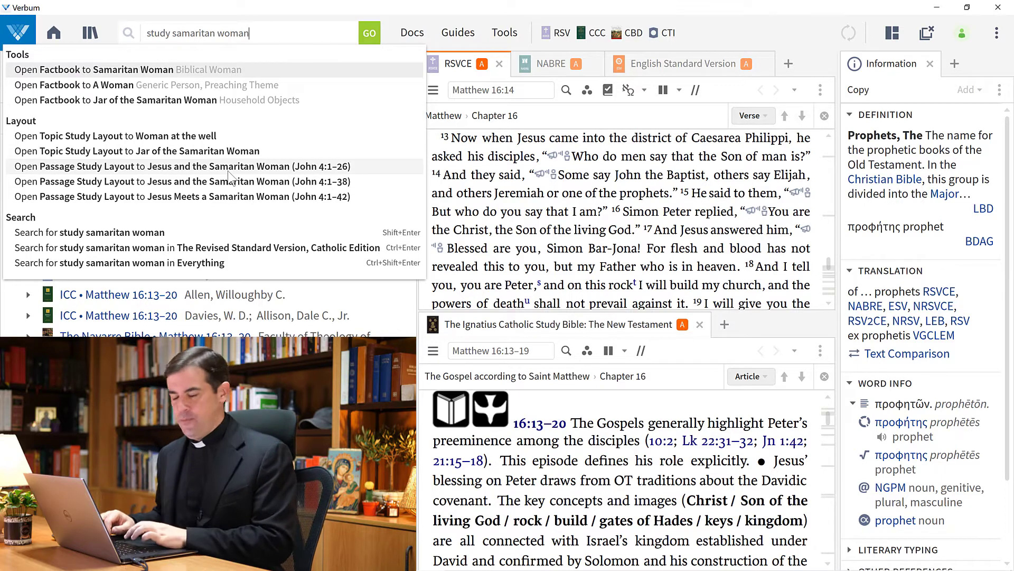
key(ctrl+a)
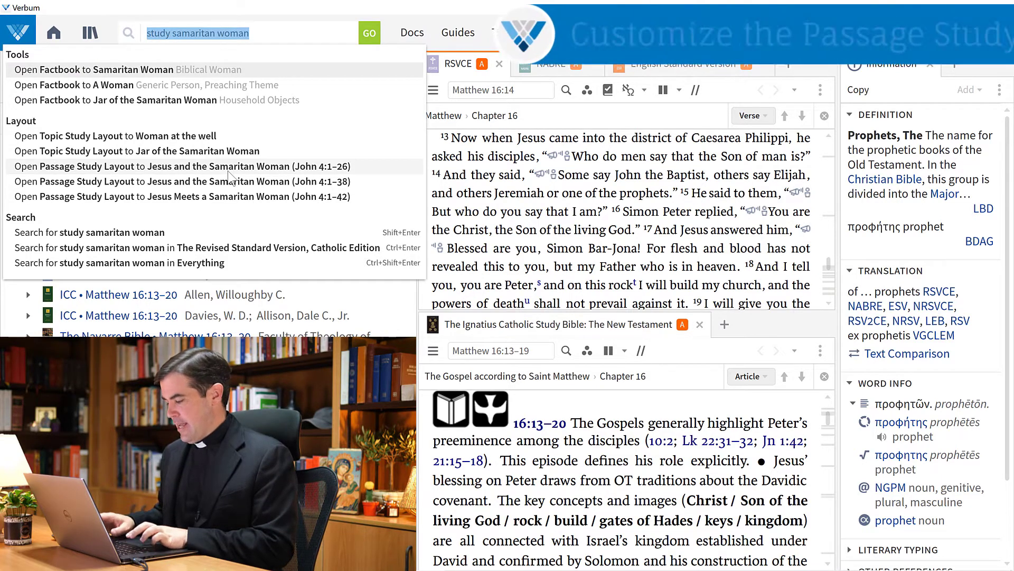
key(BackSpace)
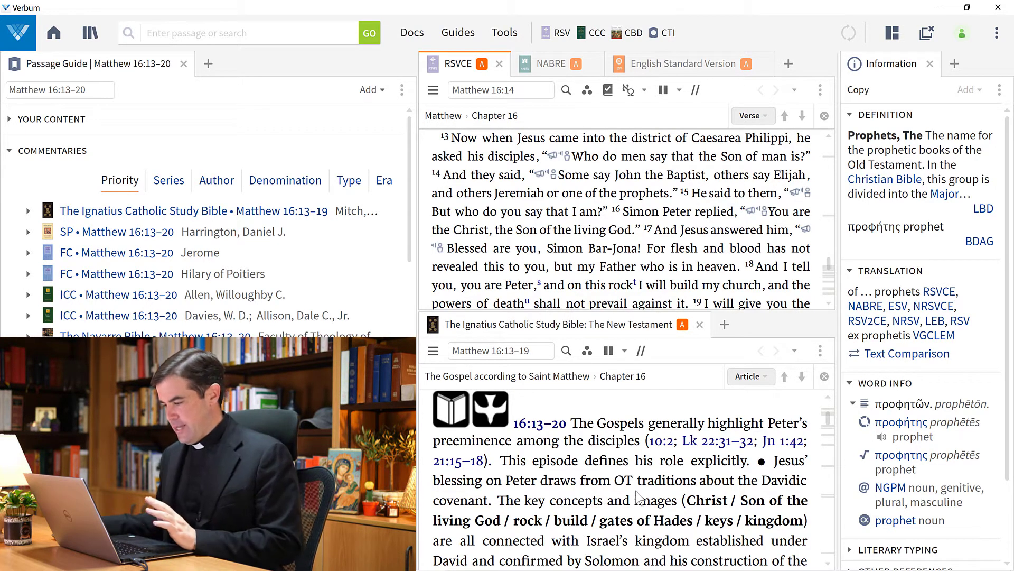
Step: Move the Ignatius Catholic Study Bible beside the Passage Guide, and close the NABRE and English Standard Version Bibles
drag(639, 324, 212, 65)
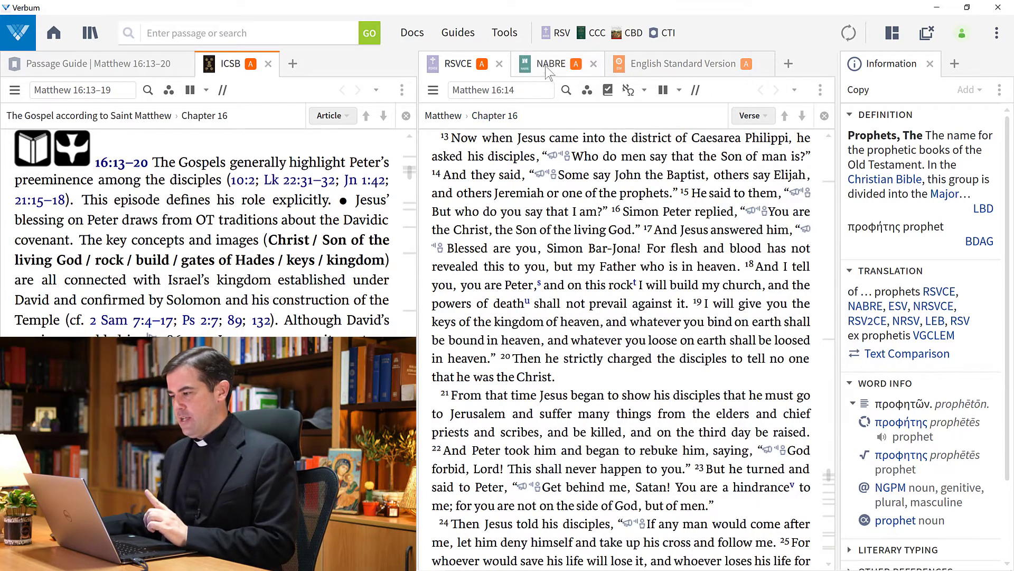
mouse_move(556, 71)
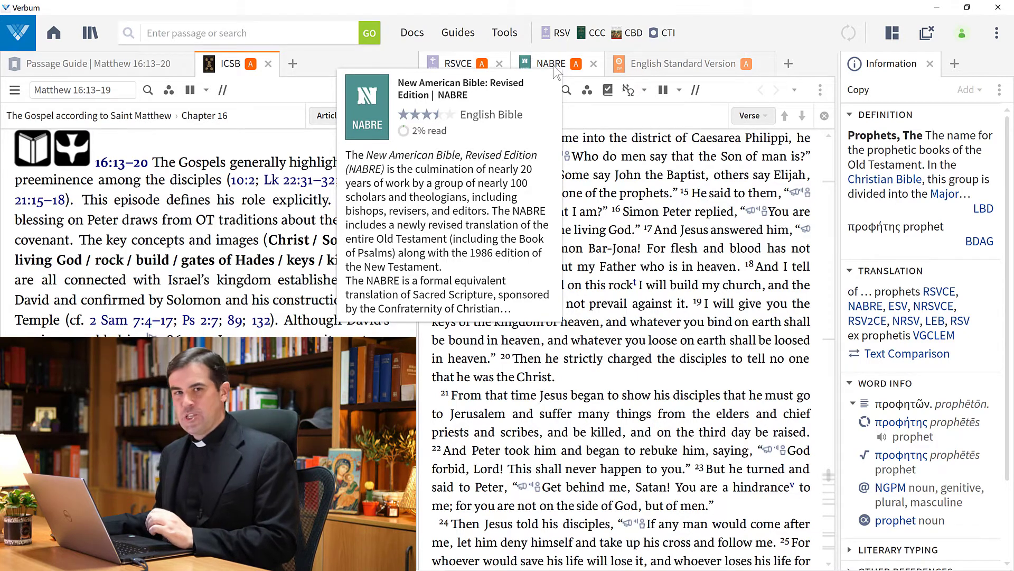
click(594, 64)
click(781, 64)
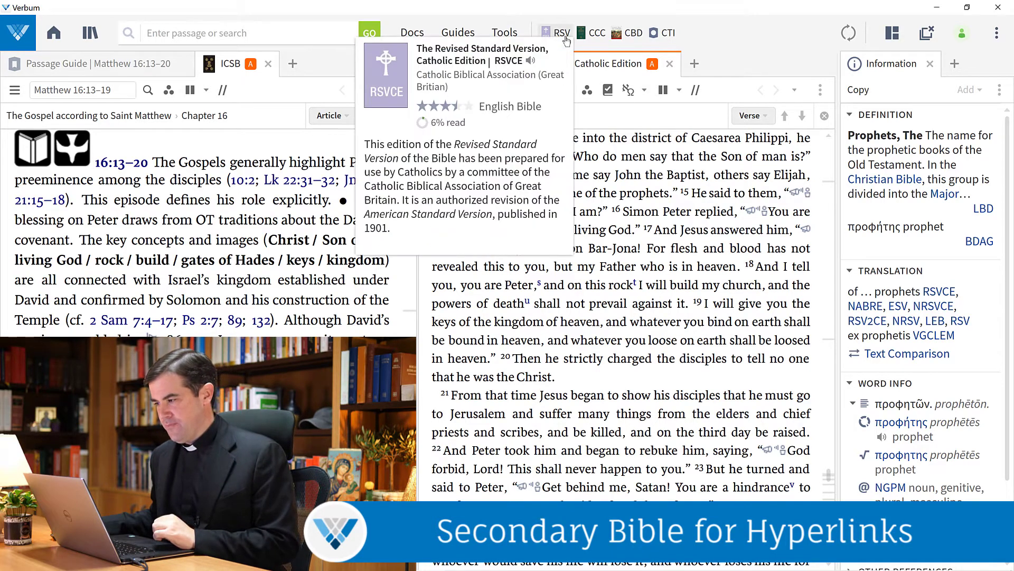
Step: Open a second copy of the RSV Catholic Edition beside the first, send hyperlinks to it, and return to the linked copy
mouse_move(563, 35)
mouse_down()
mouse_move(649, 58)
mouse_move(671, 79)
mouse_move(663, 91)
mouse_up()
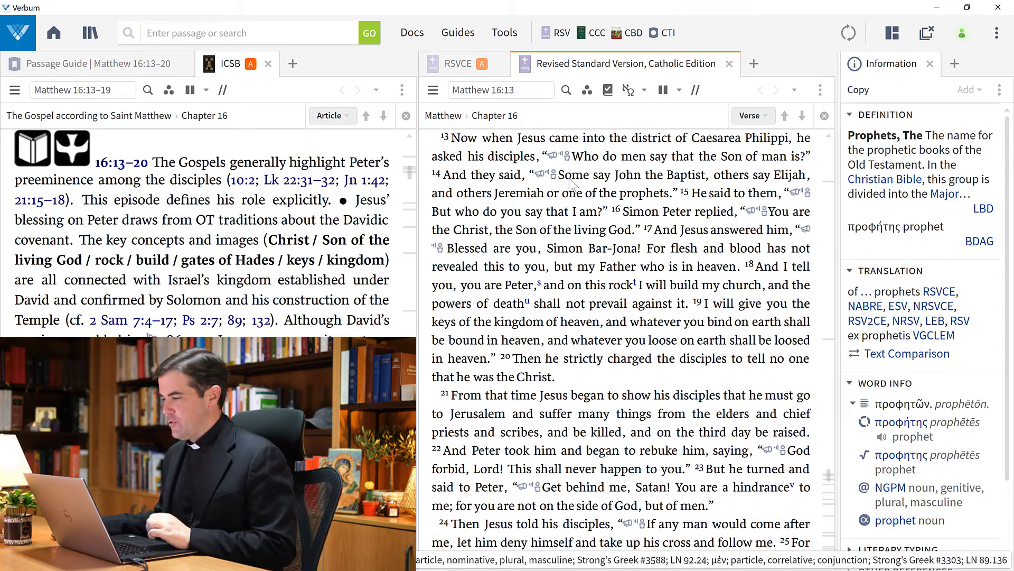
click(820, 91)
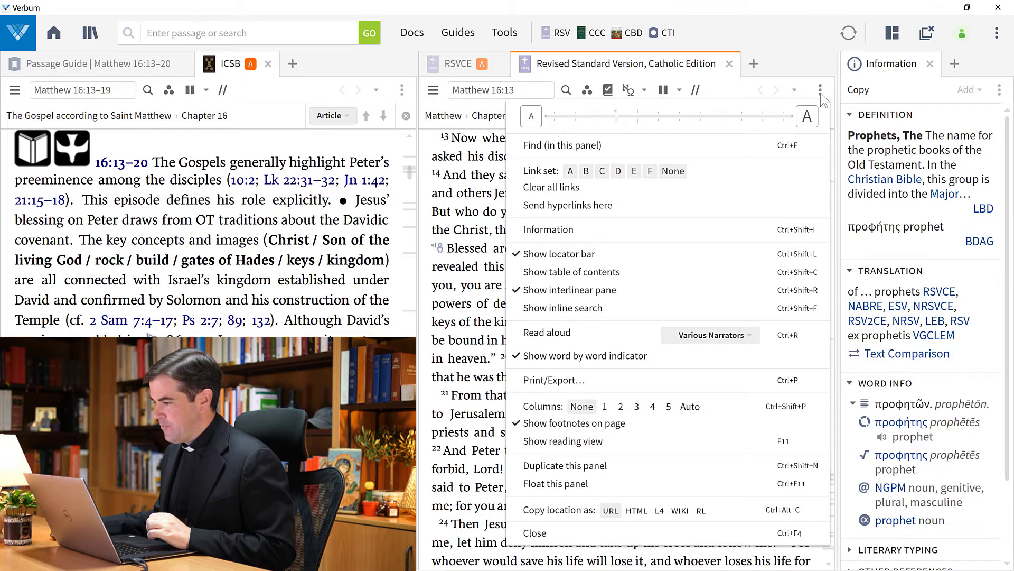
click(632, 207)
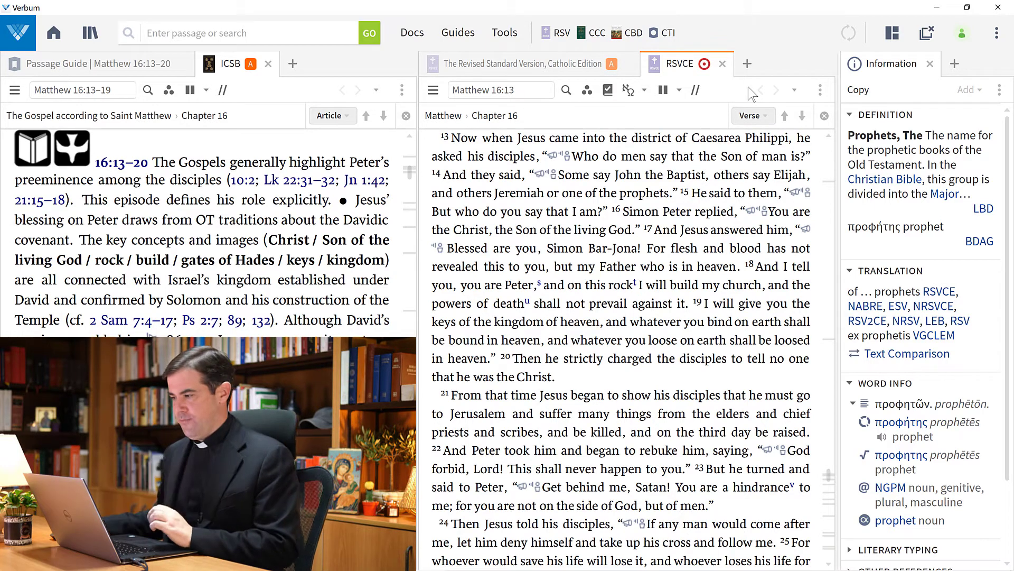
click(538, 68)
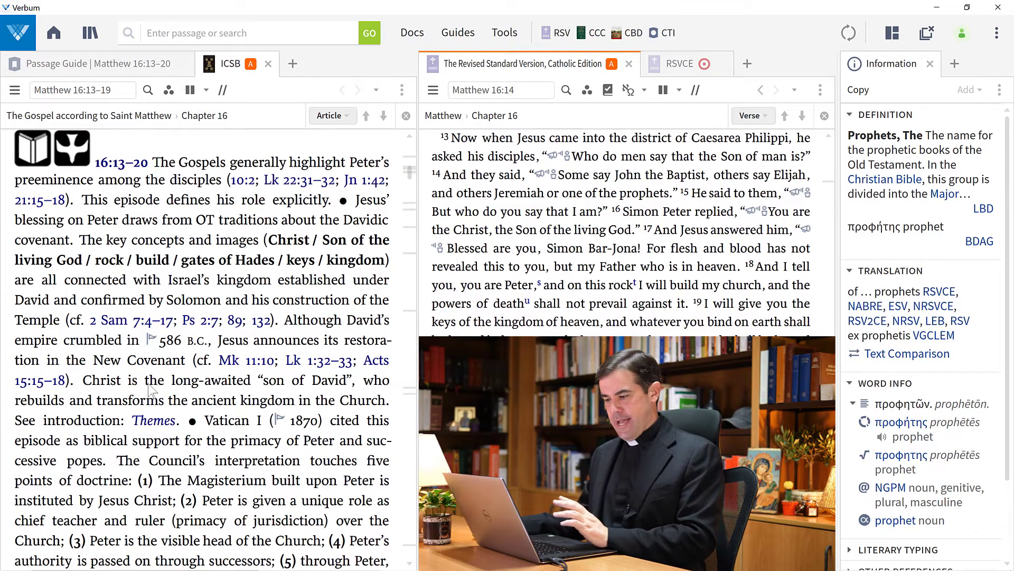
Step: Read the Ignatius Catholic Study Bible notes on Matthew 16:13–17, open the Gen 14:19 cross-reference, and return to the linked RSV Catholic Edition
scroll(152, 391, down, 7)
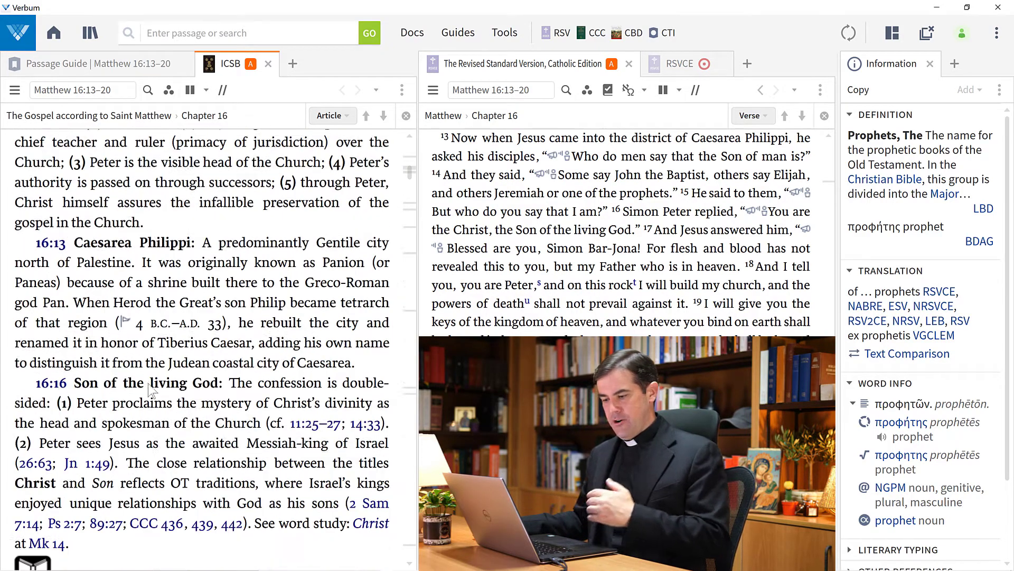
scroll(151, 391, down, 2)
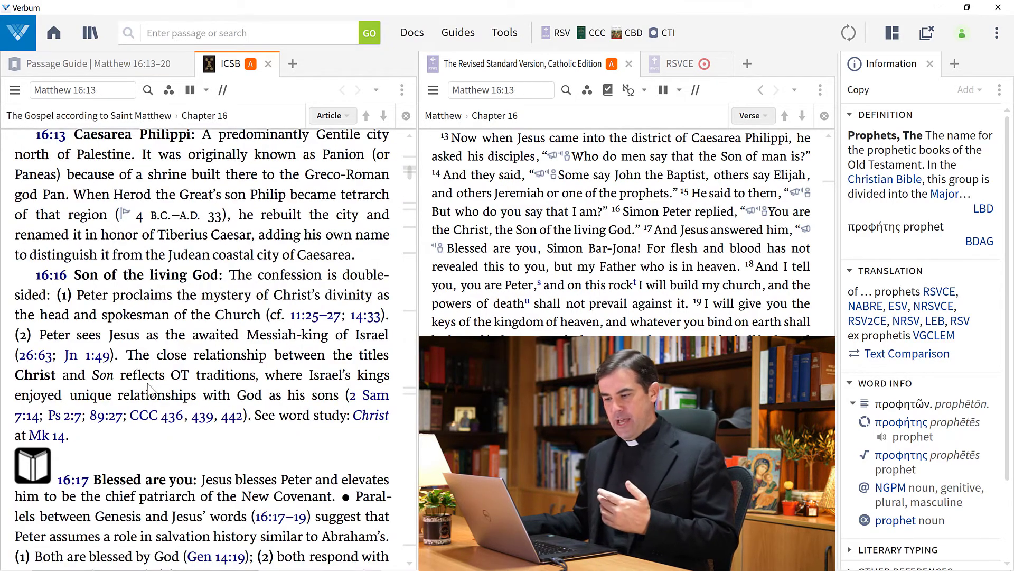
scroll(150, 389, down, 3)
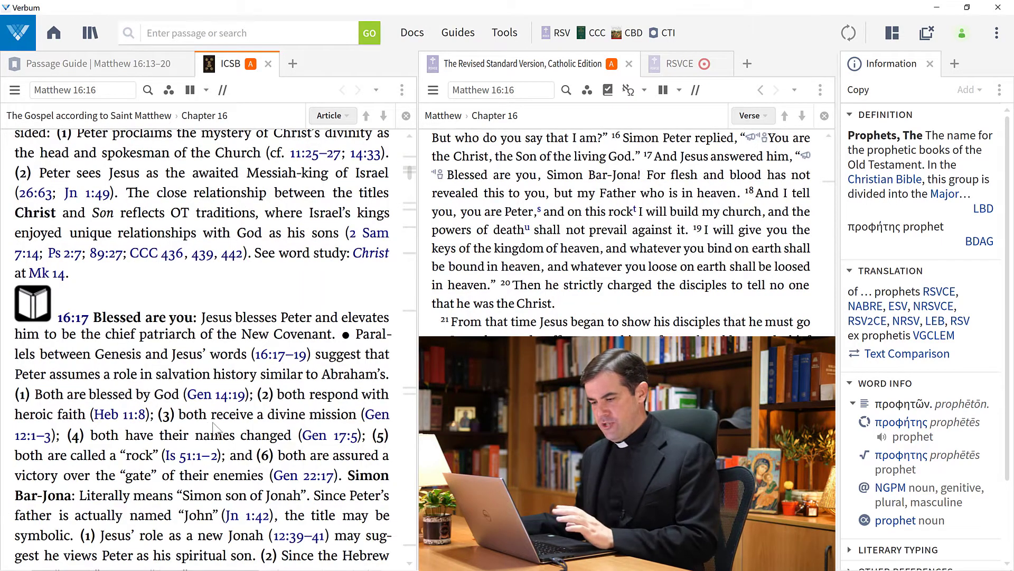
mouse_move(239, 401)
click(239, 397)
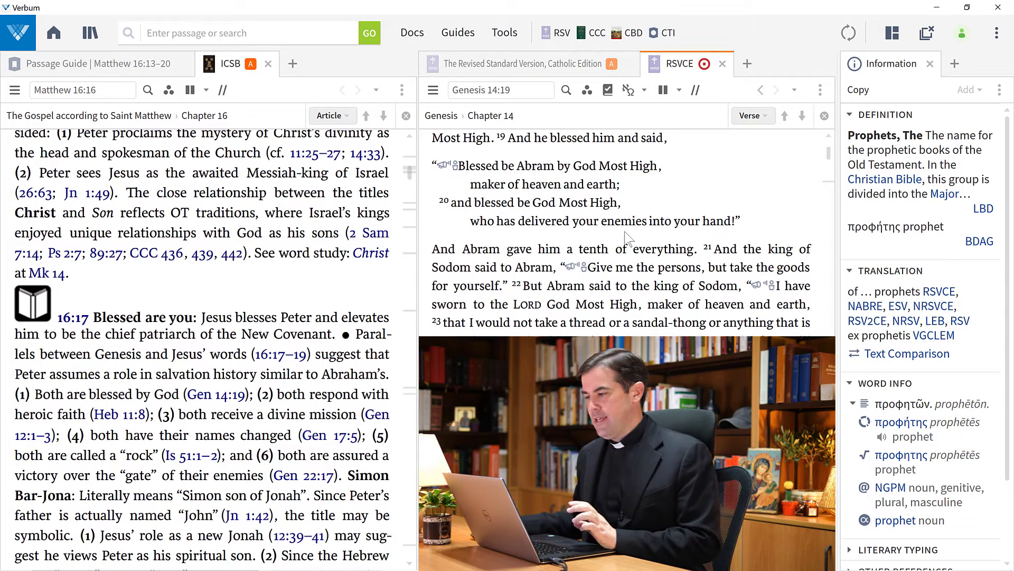
click(555, 64)
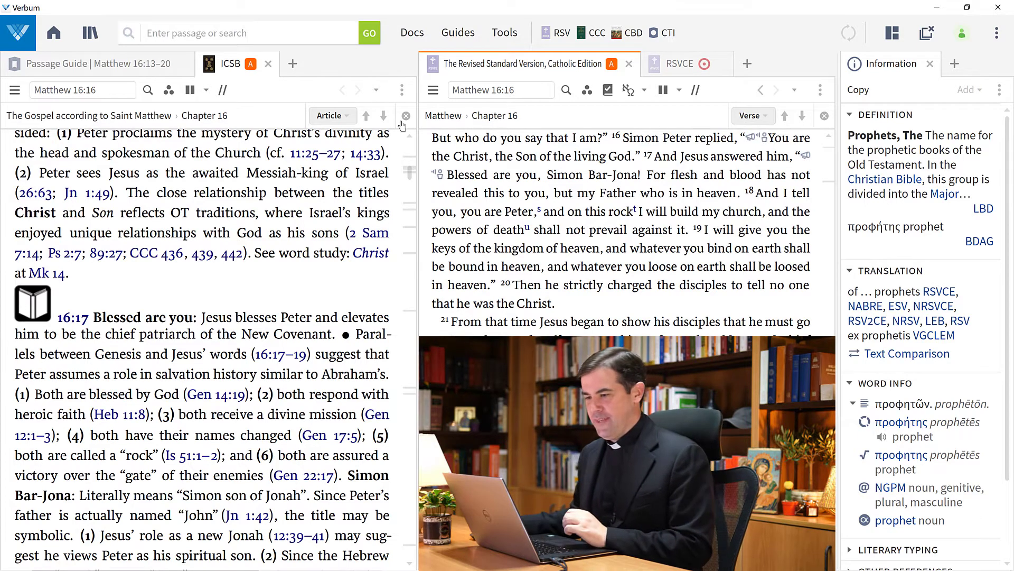
Step: Open the SP commentary on Matthew 16:13–20 from the Passage Guide, move it beside the study Bible, and add it to link set A
click(118, 66)
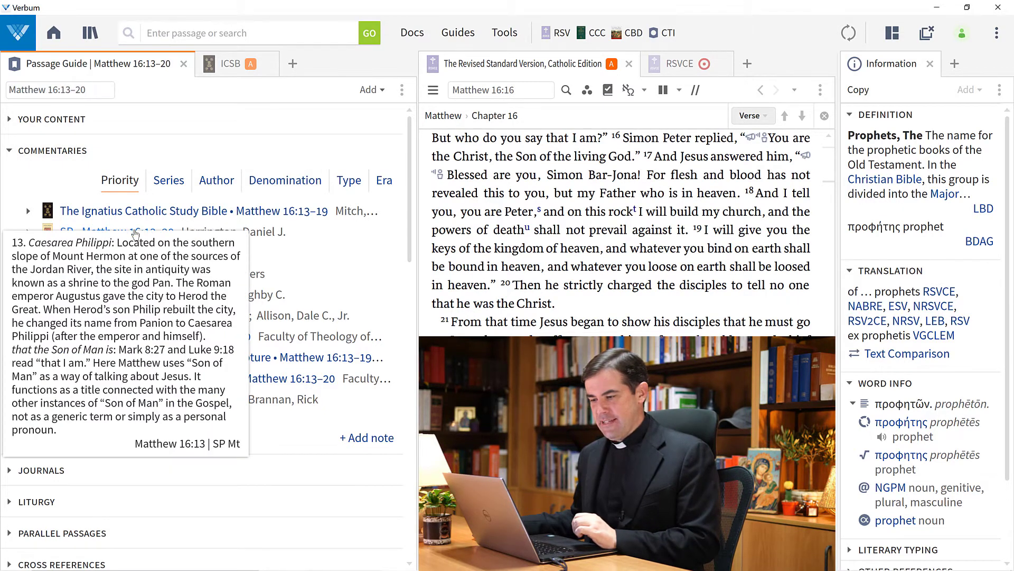
click(136, 232)
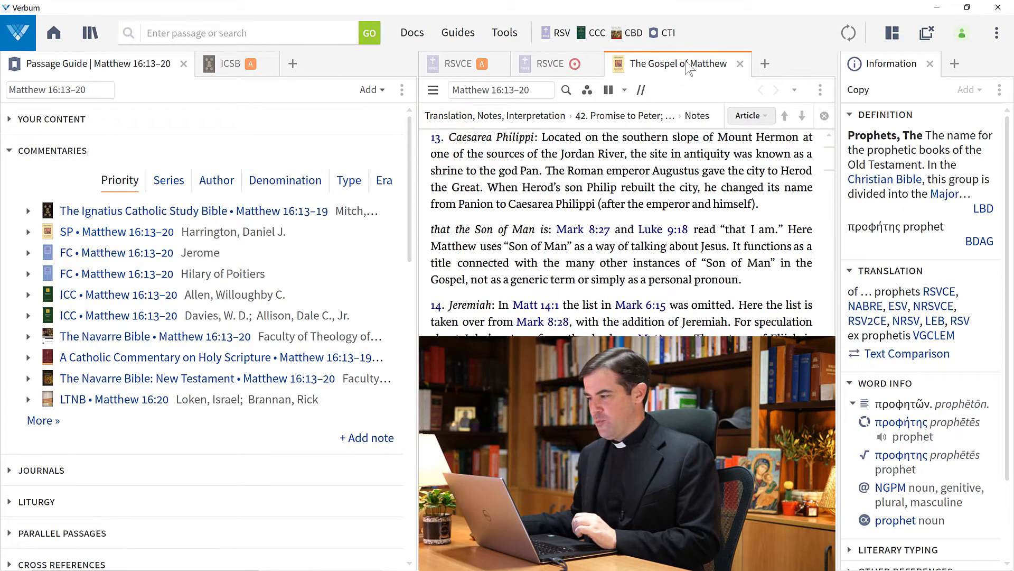
drag(678, 64, 344, 74)
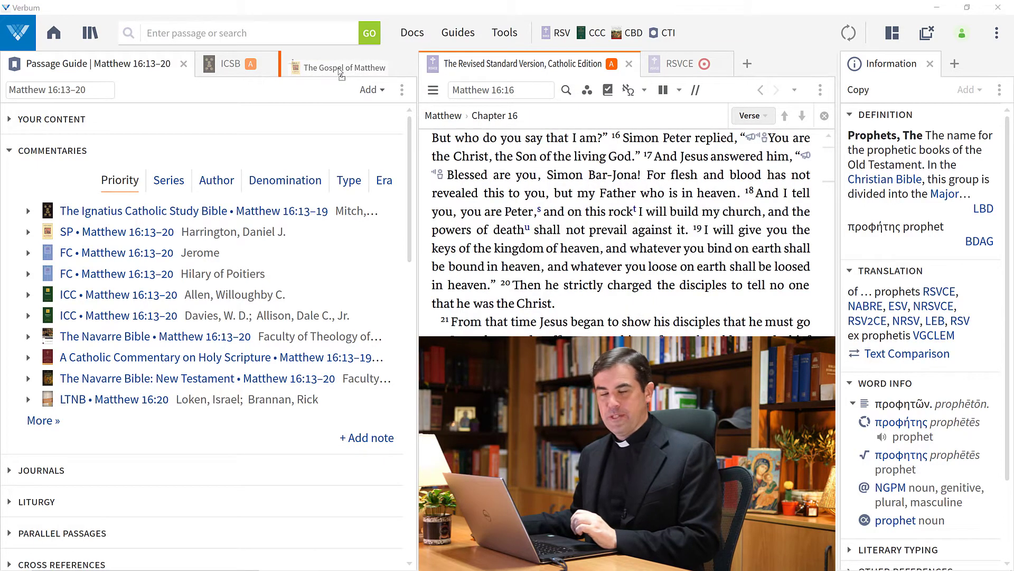
click(401, 90)
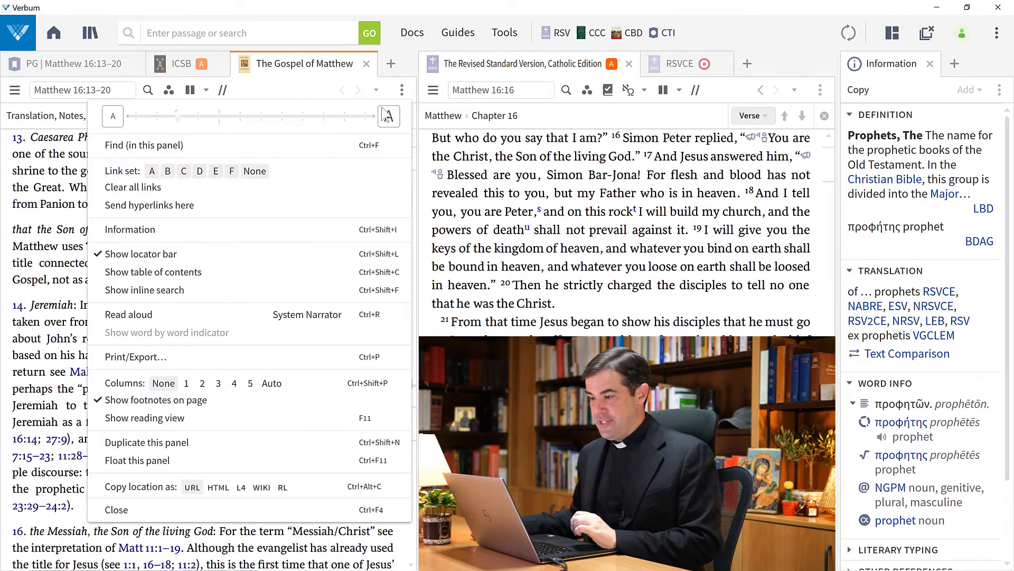
click(152, 171)
Step: Open The Navarre Bible commentary on Matthew 16:13–20 from the Passage Guide, move it beside the other commentaries, and assign link set A
click(103, 68)
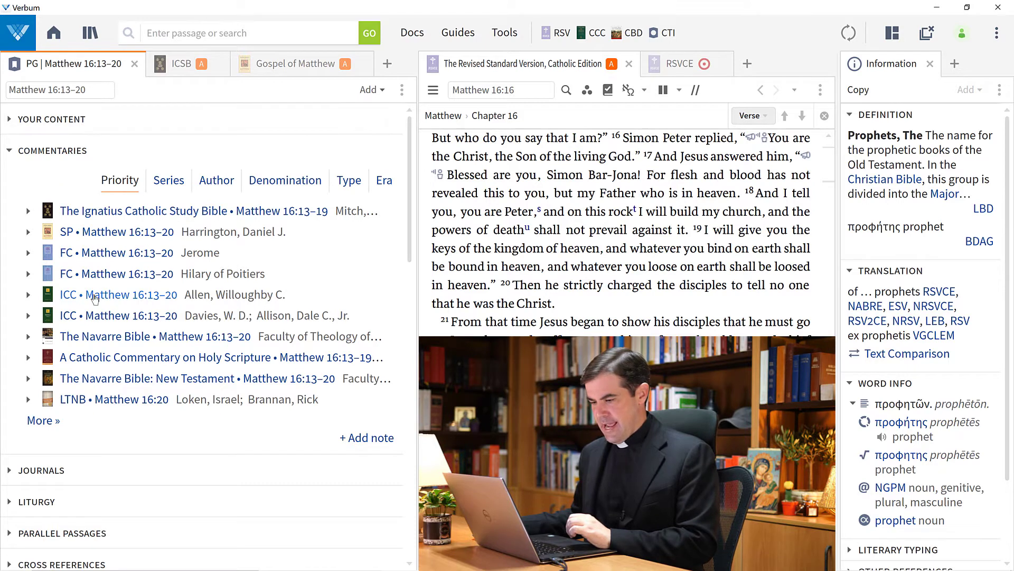
click(109, 338)
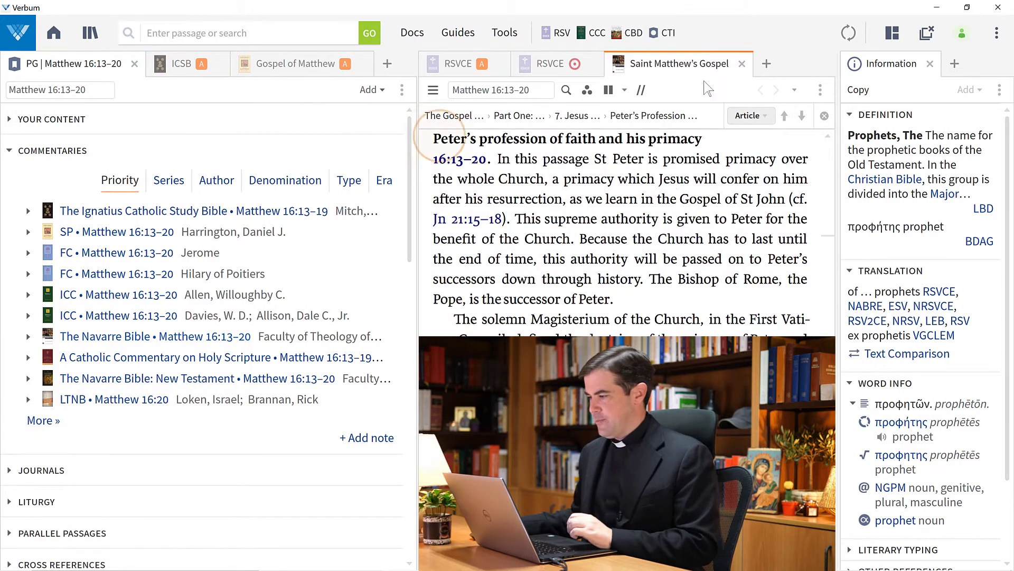
drag(687, 64, 375, 74)
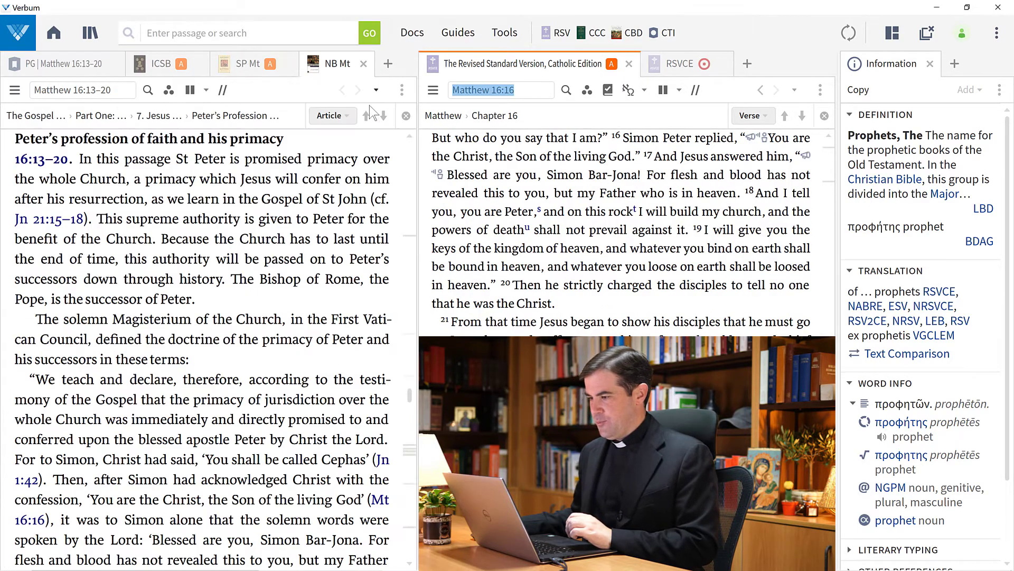
click(402, 90)
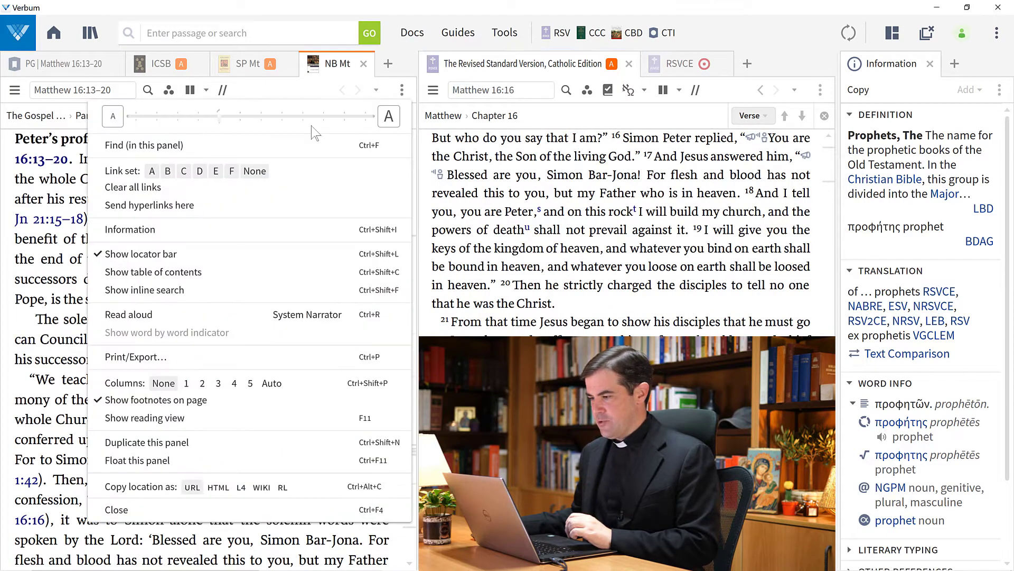
click(180, 150)
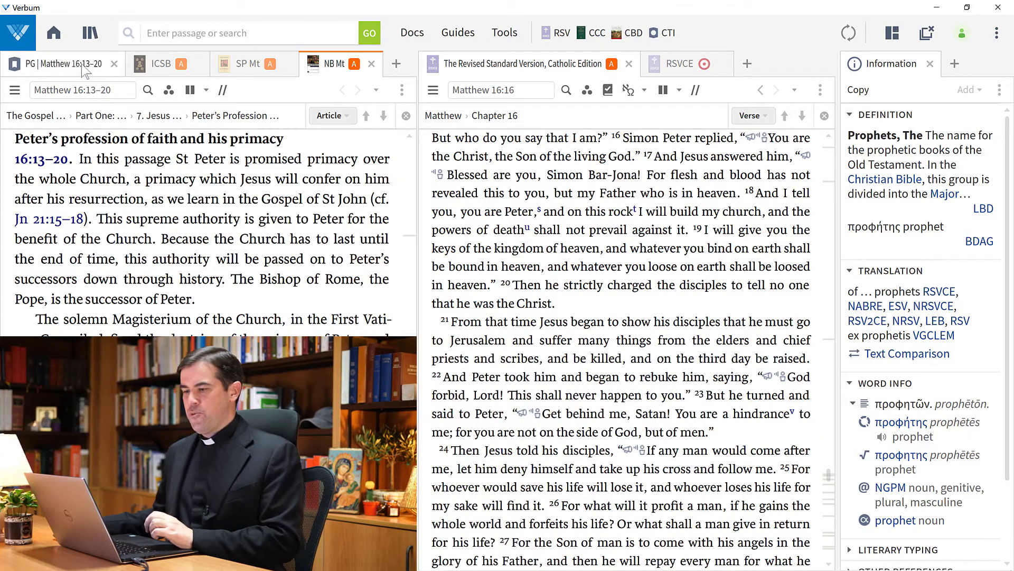
Step: With the Passage Guide in front, replace both the QuickStart and Home Page Passage Study layouts with the current layout
click(79, 65)
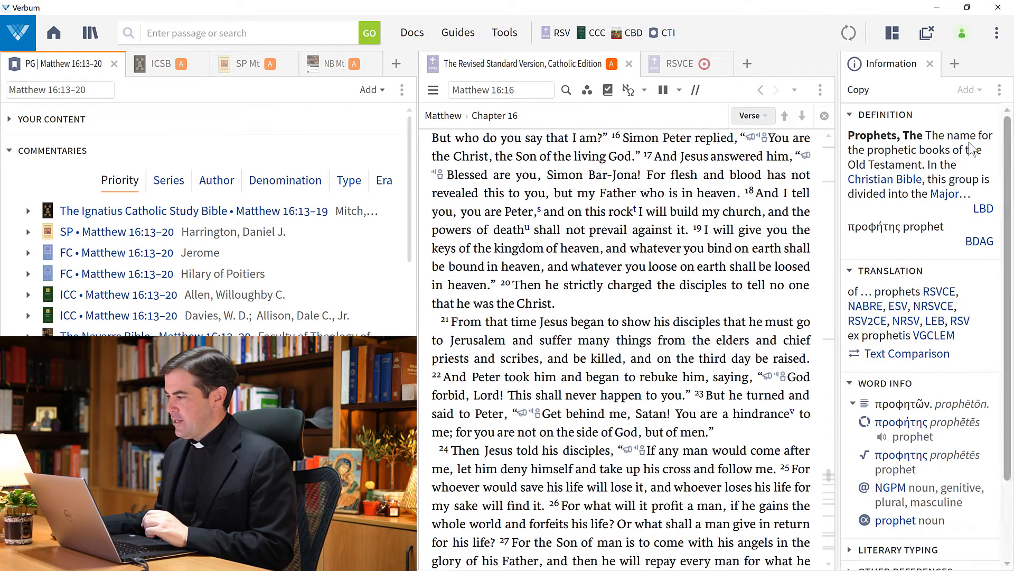
click(893, 34)
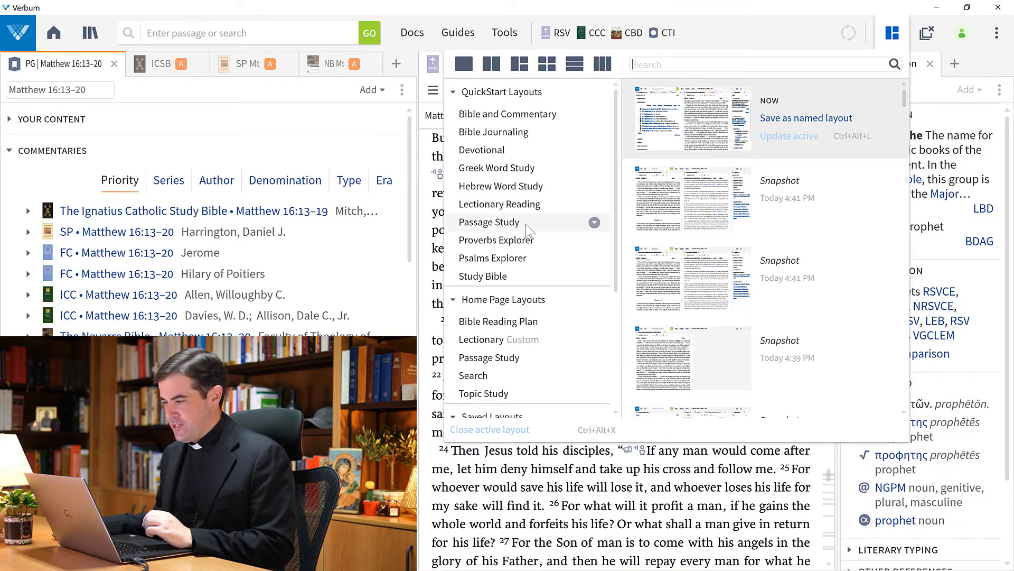
click(594, 223)
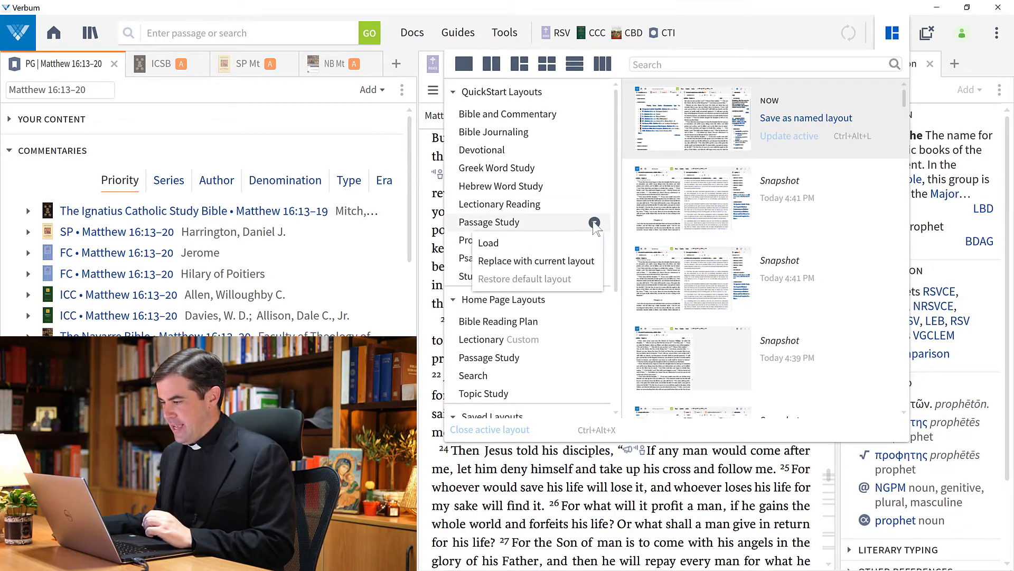
click(578, 261)
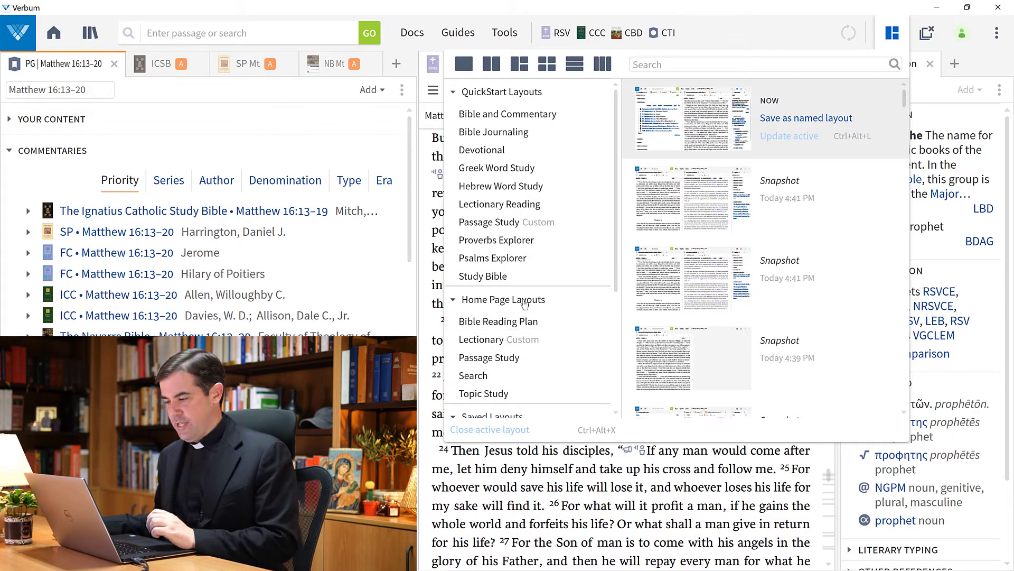
click(594, 359)
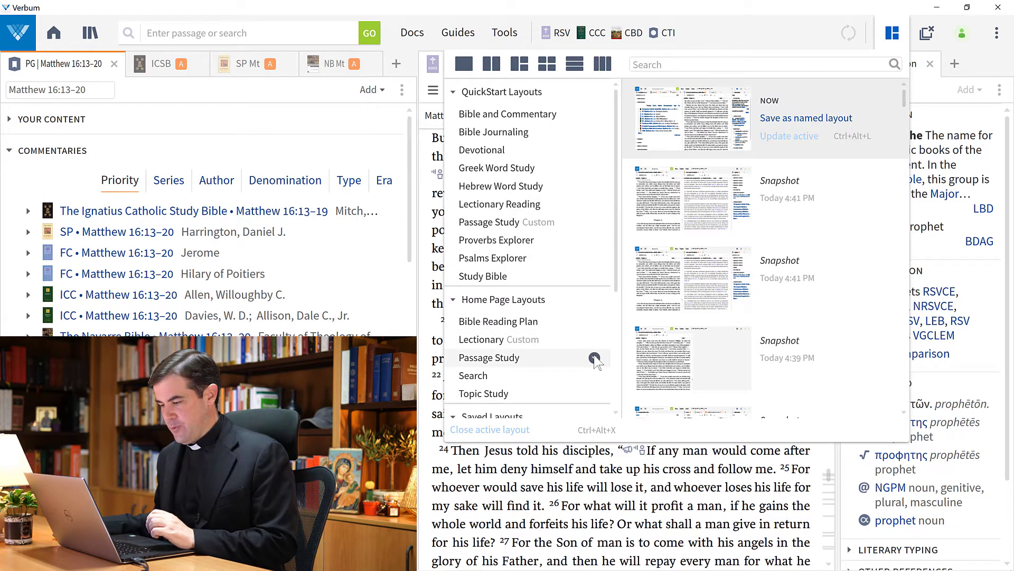
click(582, 397)
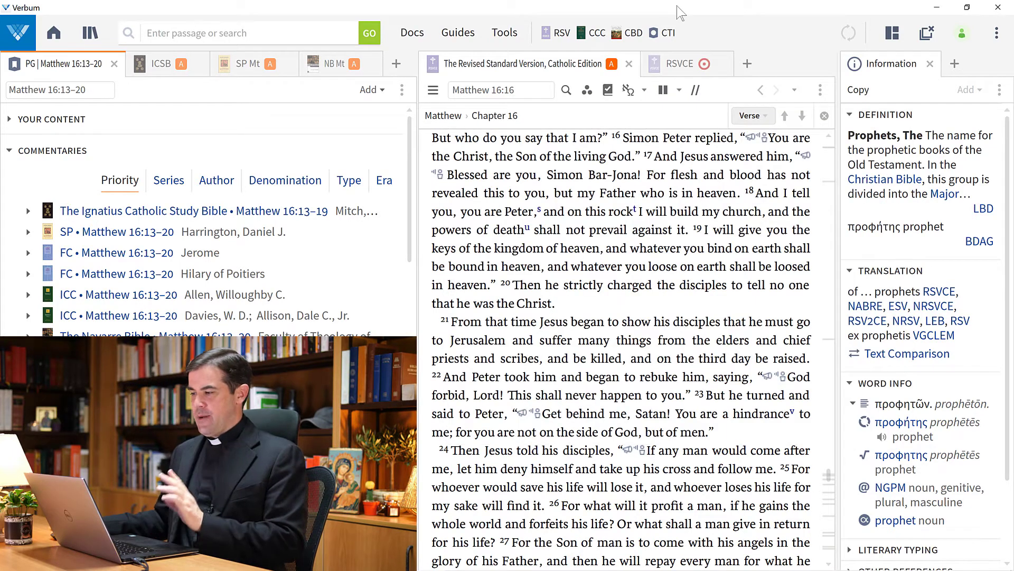
Step: Close all panels, load the Passage Study layout from the Home dashboard, and close all panels again
click(927, 33)
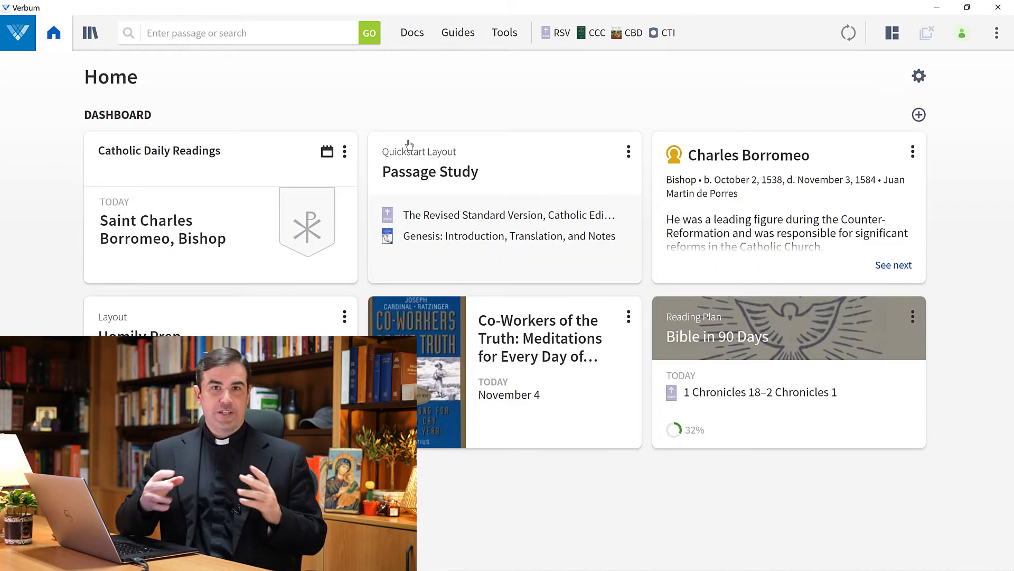
click(413, 177)
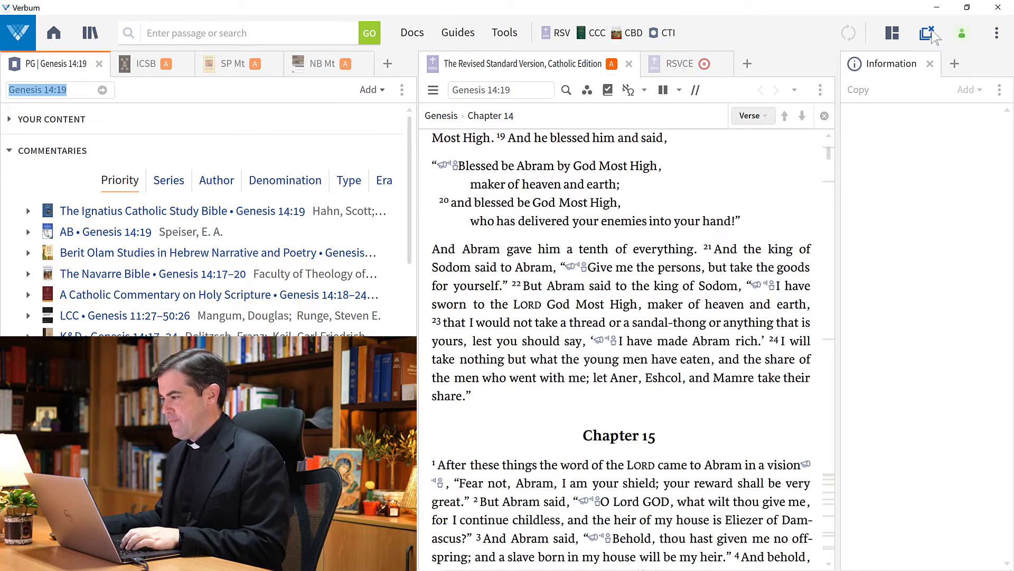
click(932, 32)
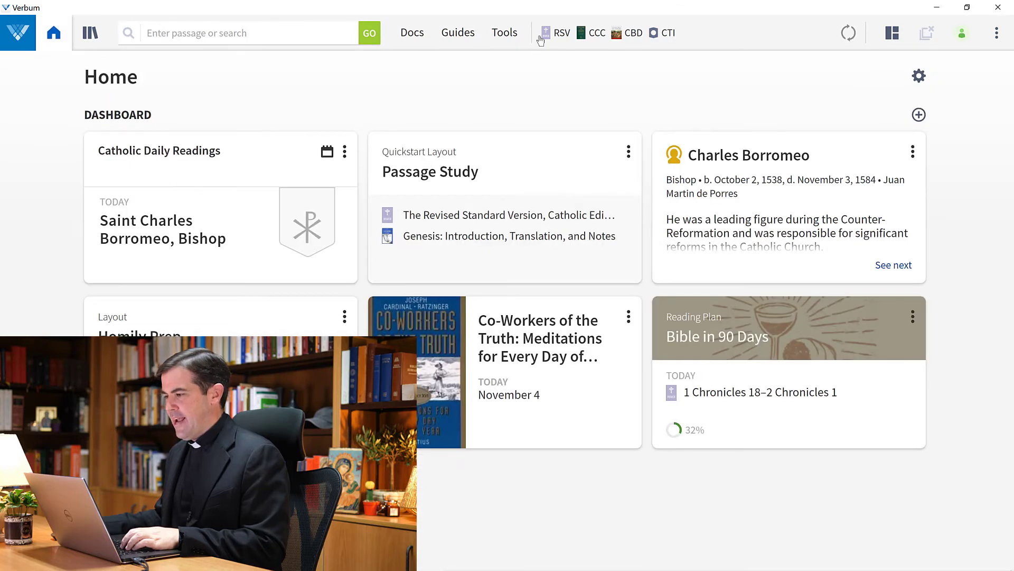
Step: Open the RSV Catholic Edition at Matthew 16:13–20, close it, and load the Passage Study layout from the Home dashboard
click(547, 34)
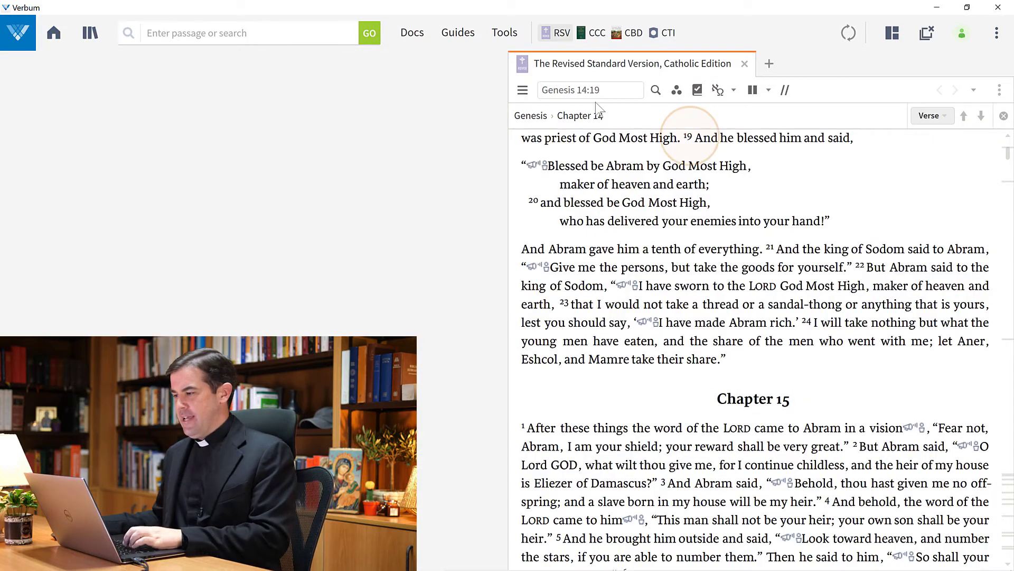
click(586, 90)
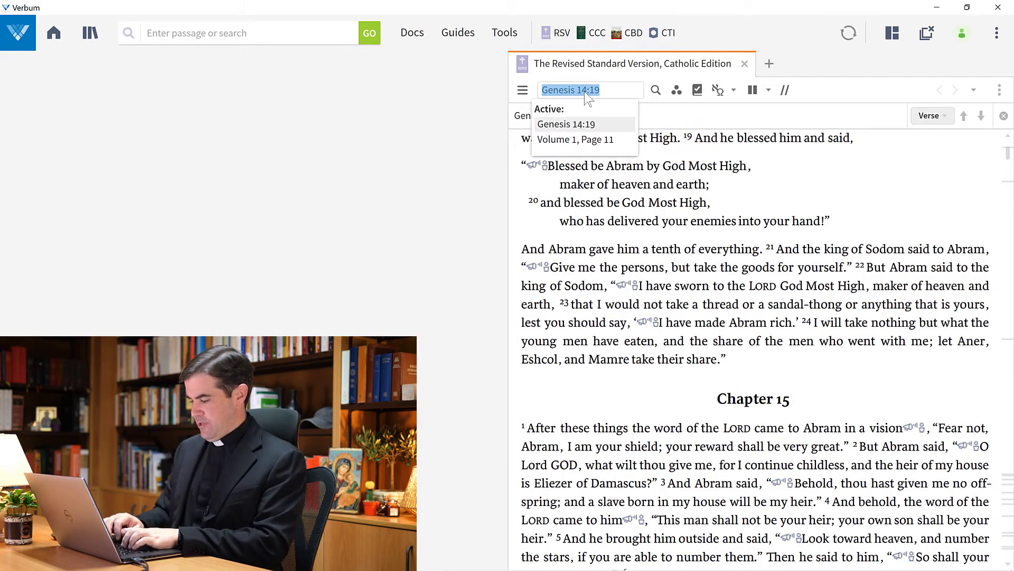
text(matthew 1)
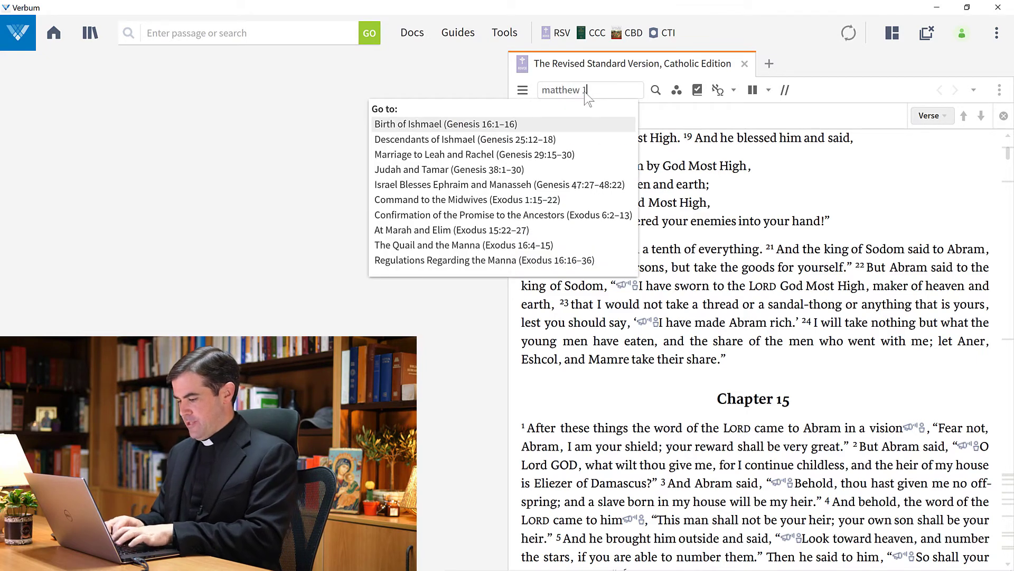
text(6:13)
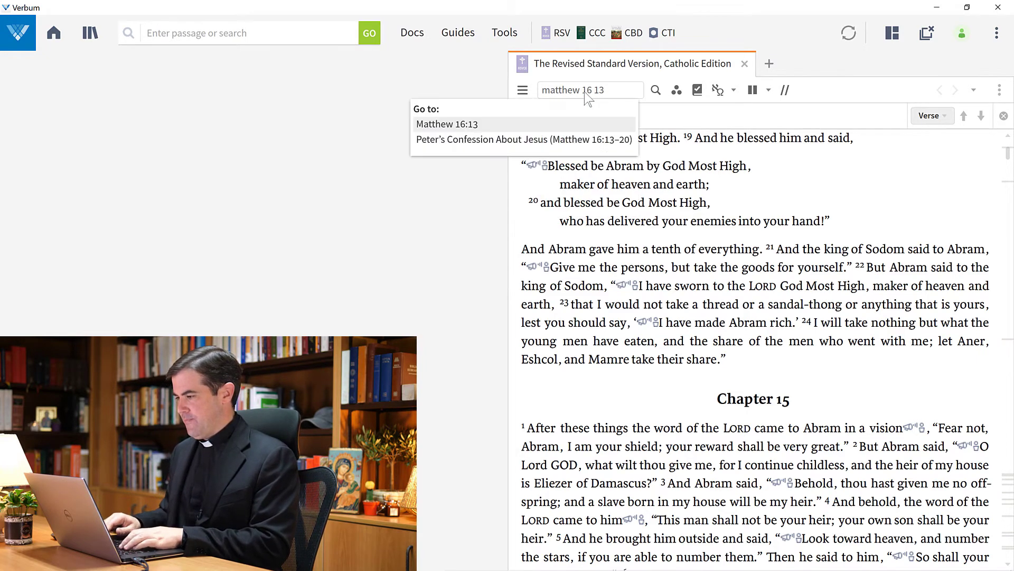
key(Return)
text(-20)
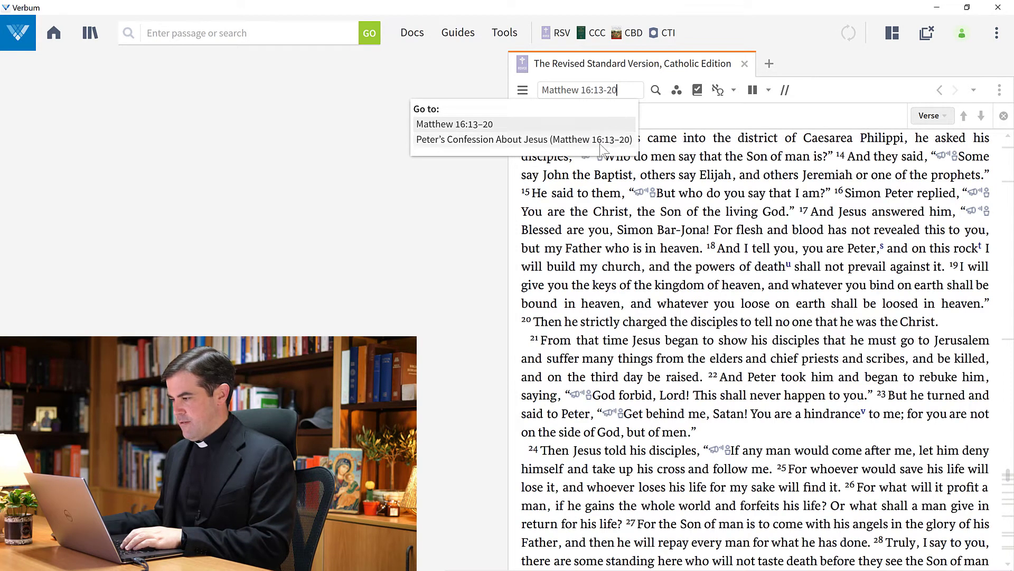
click(601, 143)
middle_click(643, 71)
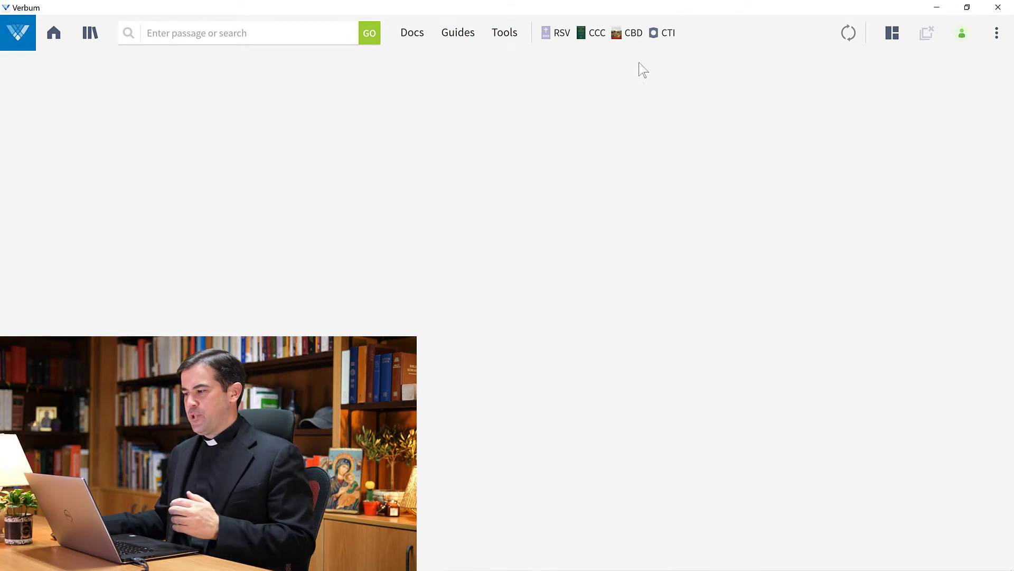
click(437, 172)
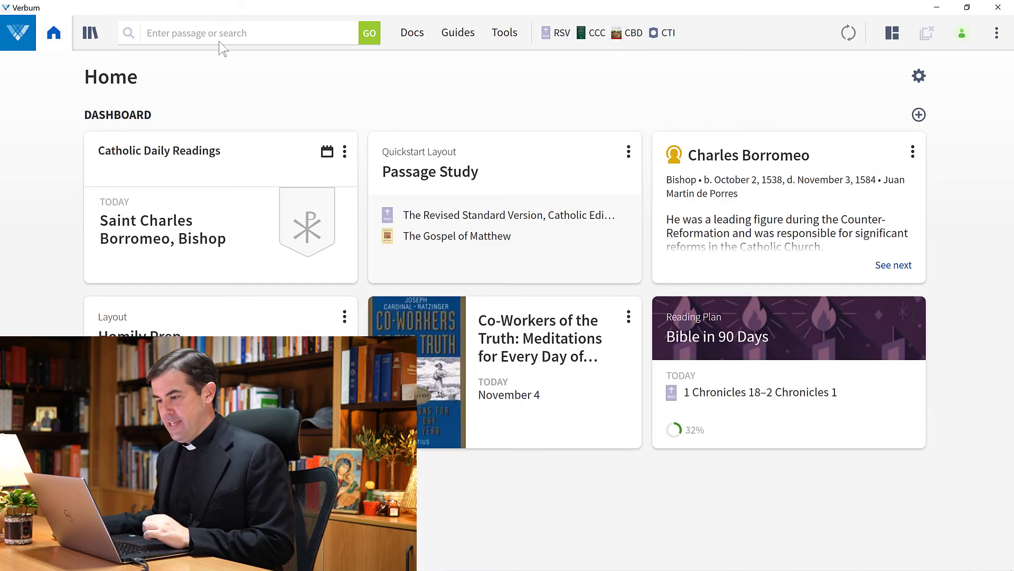
Step: Look up "mt 16:13-20" and open the Passage Study layout to that passage
click(222, 29)
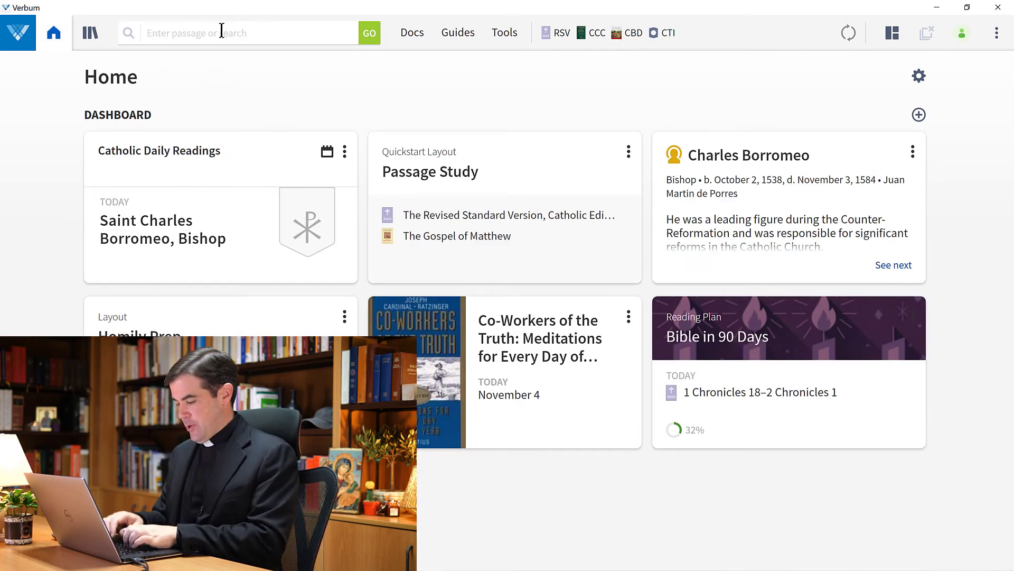
text(mt 16:)
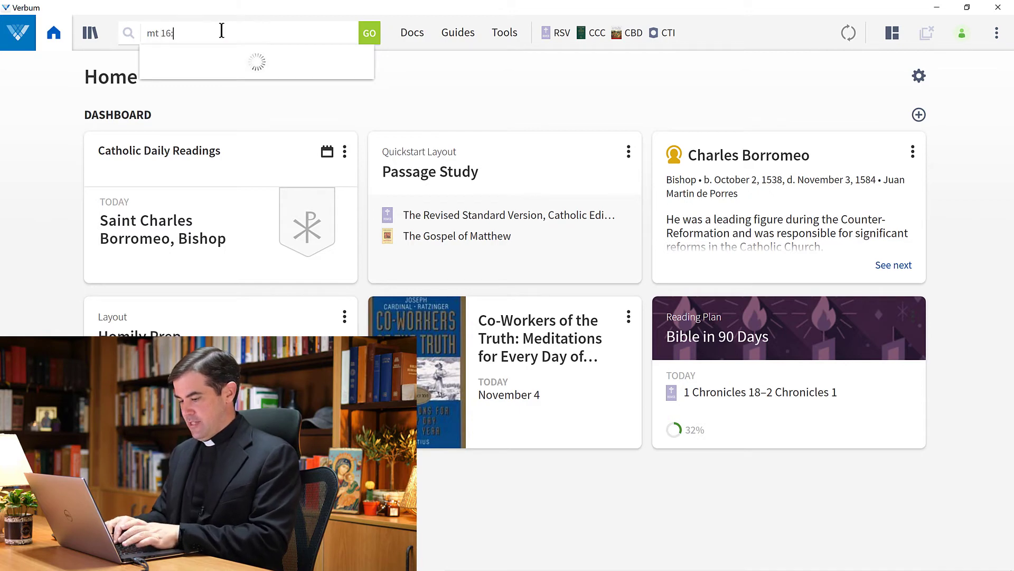
text(13-20)
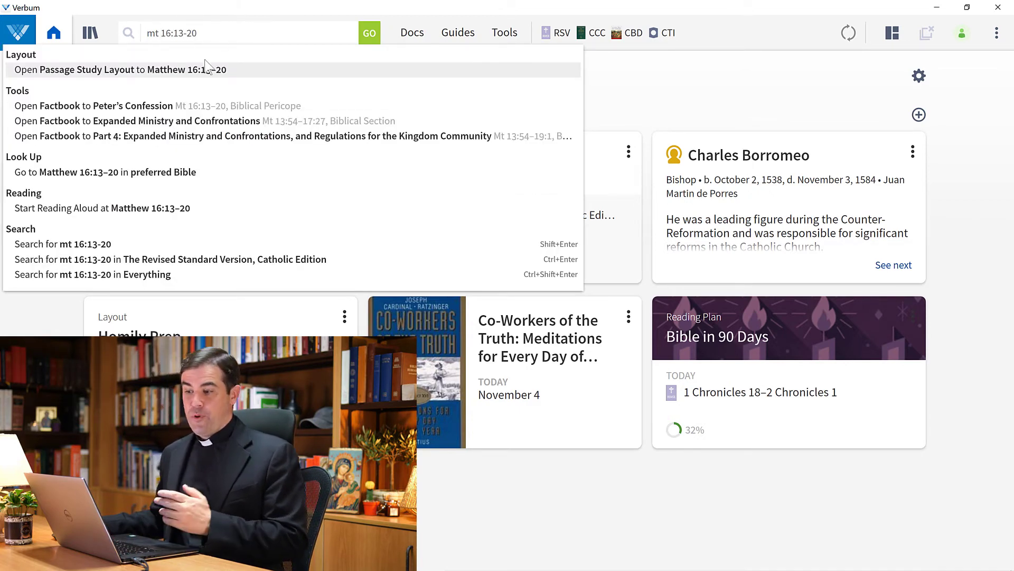
click(201, 70)
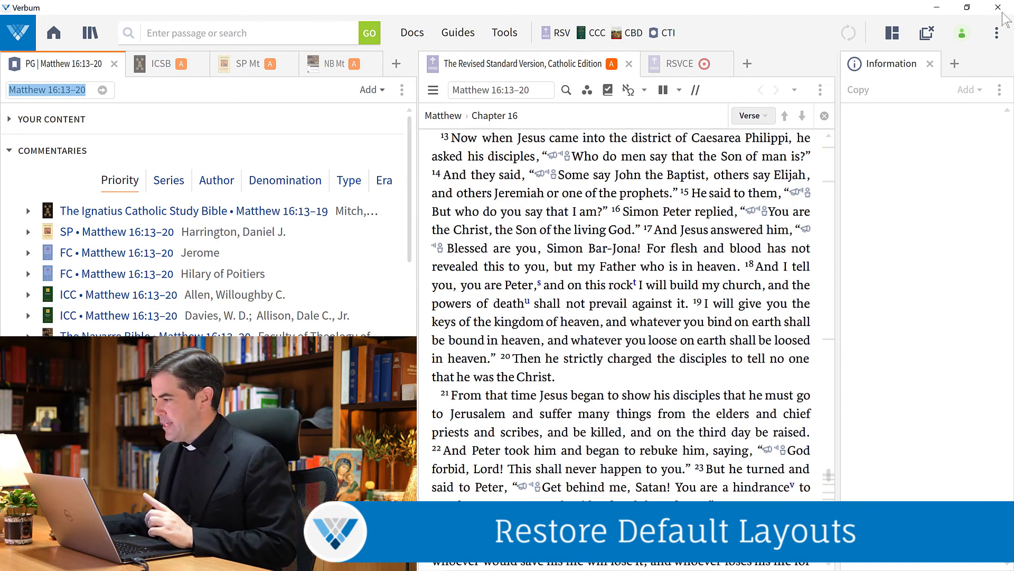
Step: Open the options for the customized Passage Study layout among the QuickStart layouts
click(891, 38)
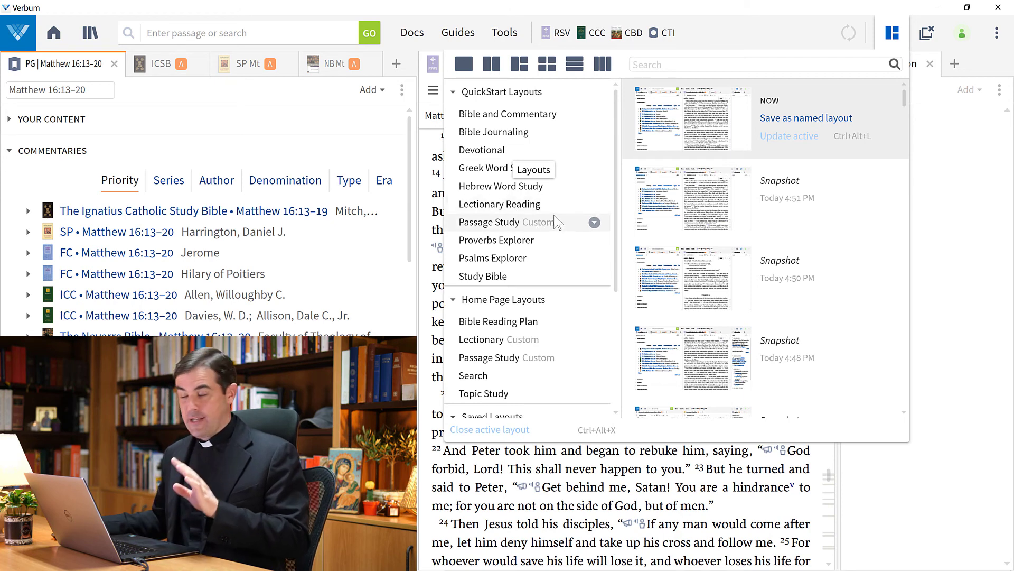
click(594, 224)
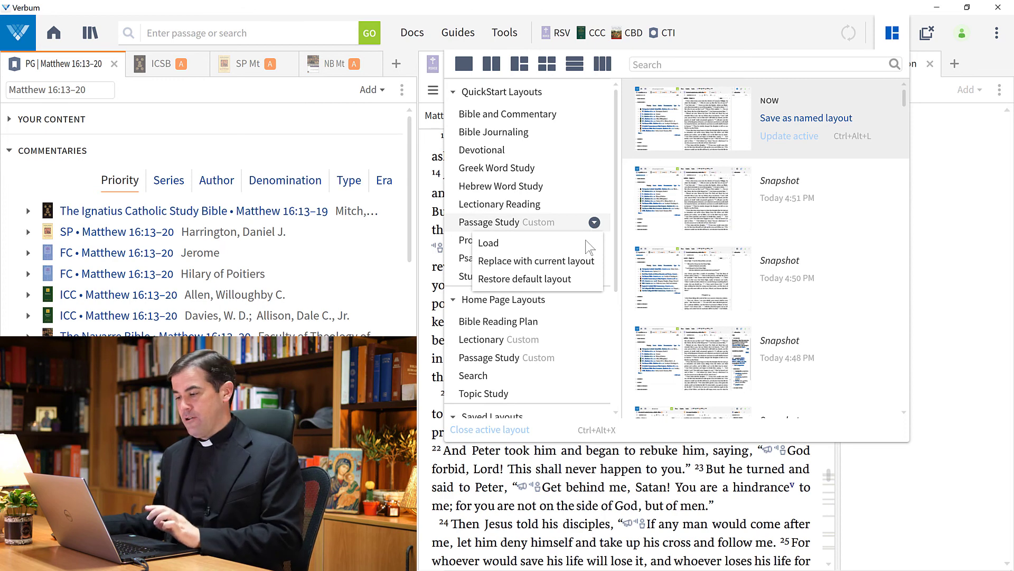